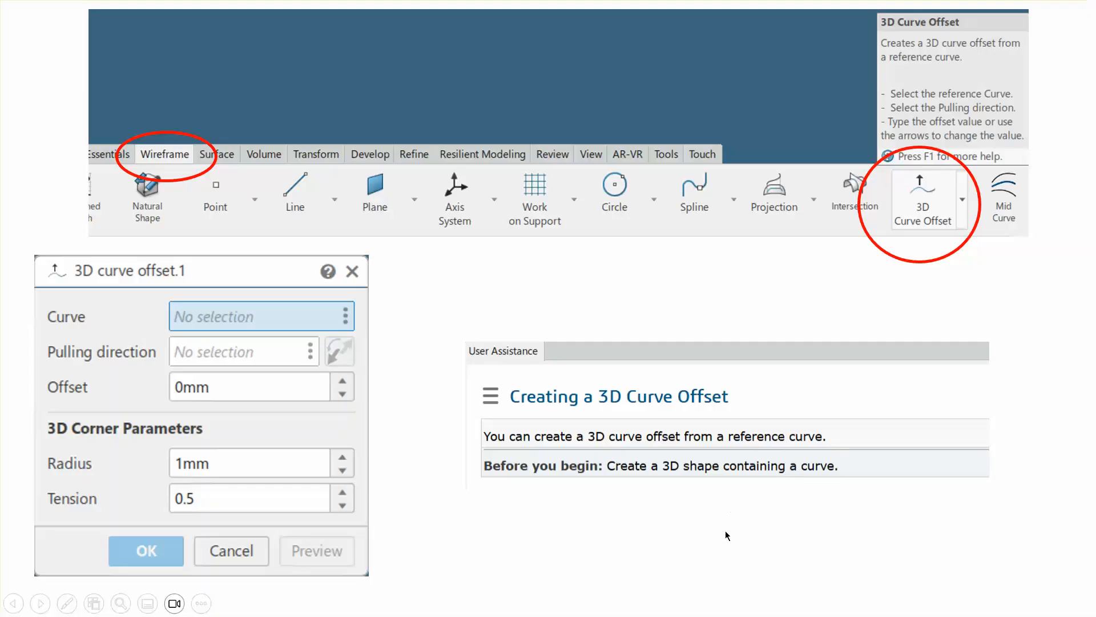
click(730, 551)
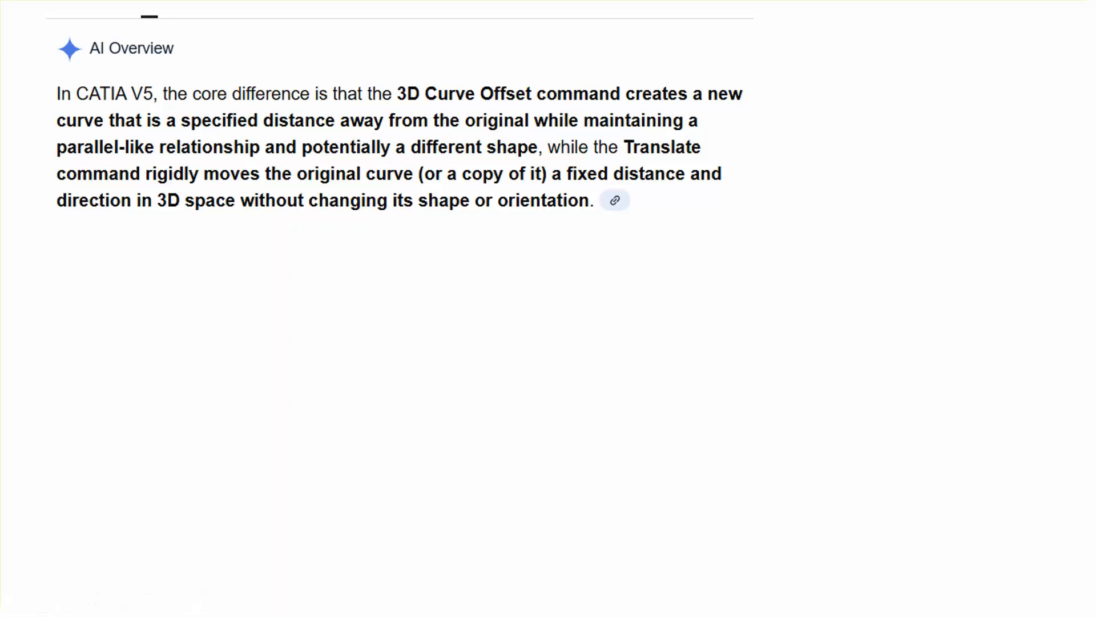
click(603, 393)
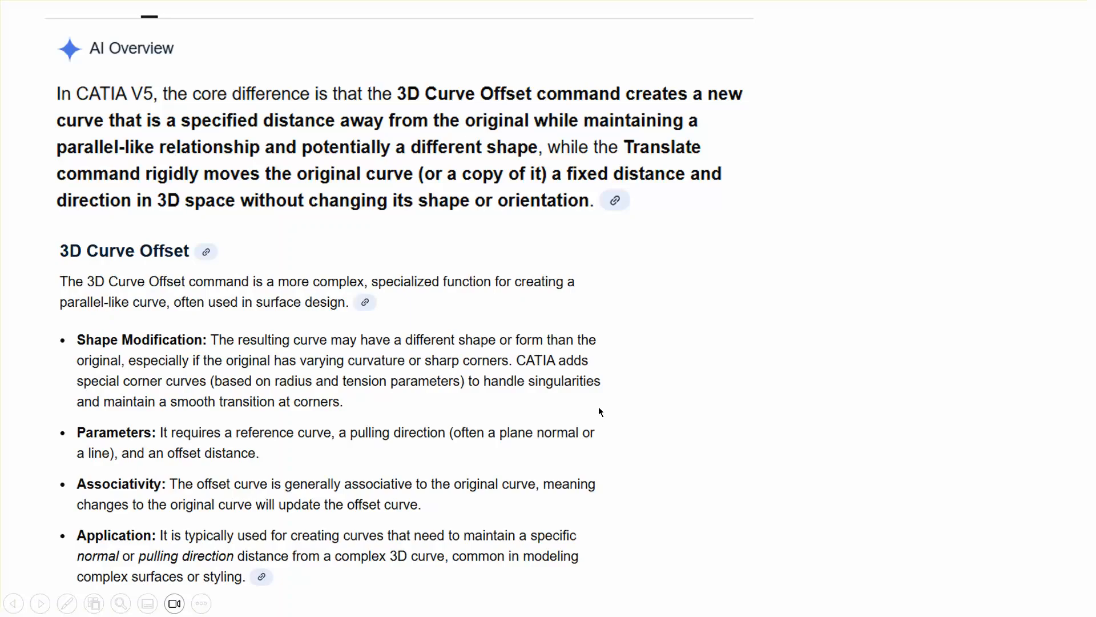
click(722, 430)
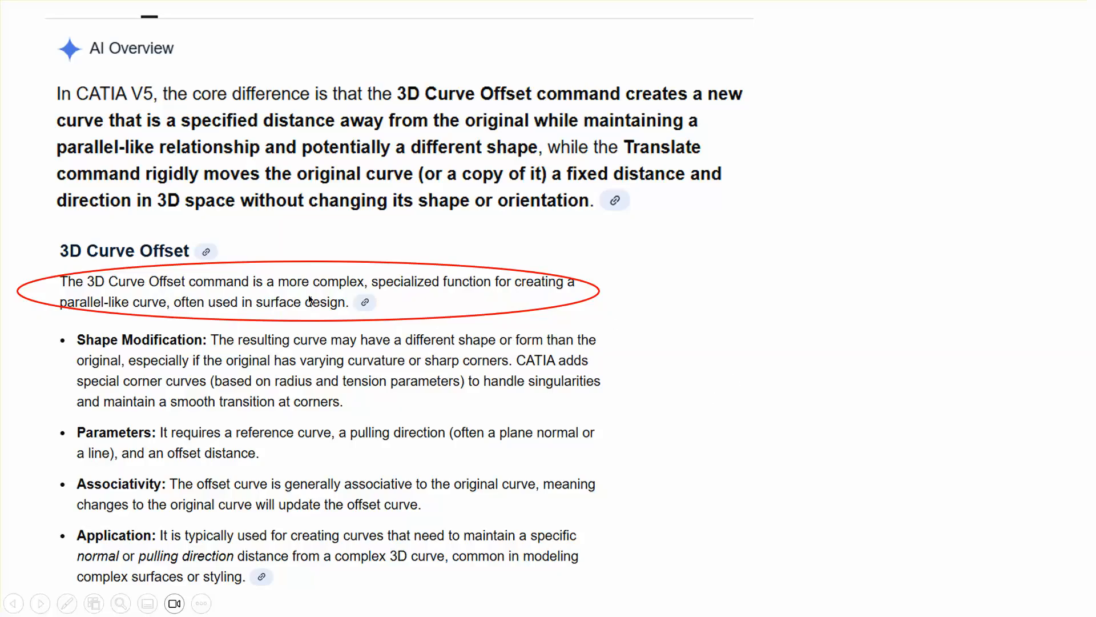
click(755, 387)
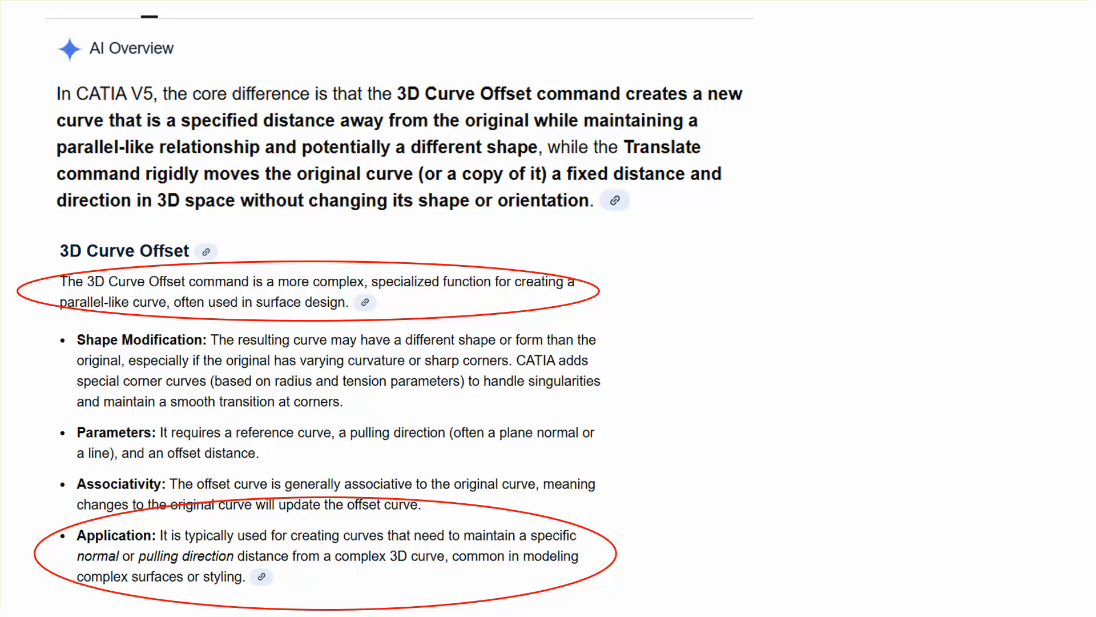
click(849, 361)
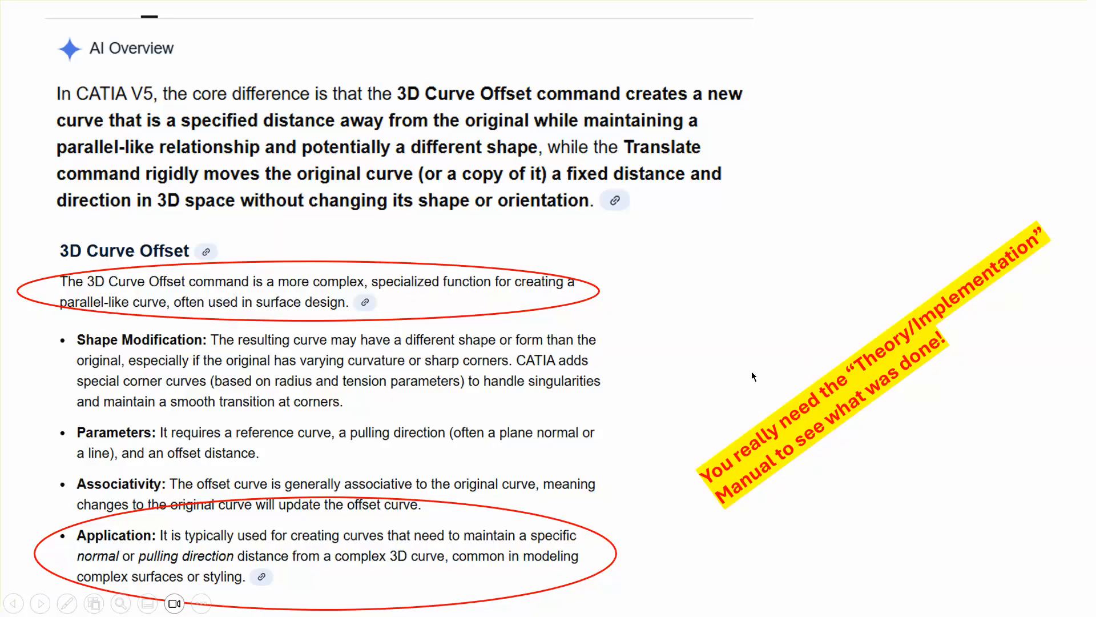
click(725, 393)
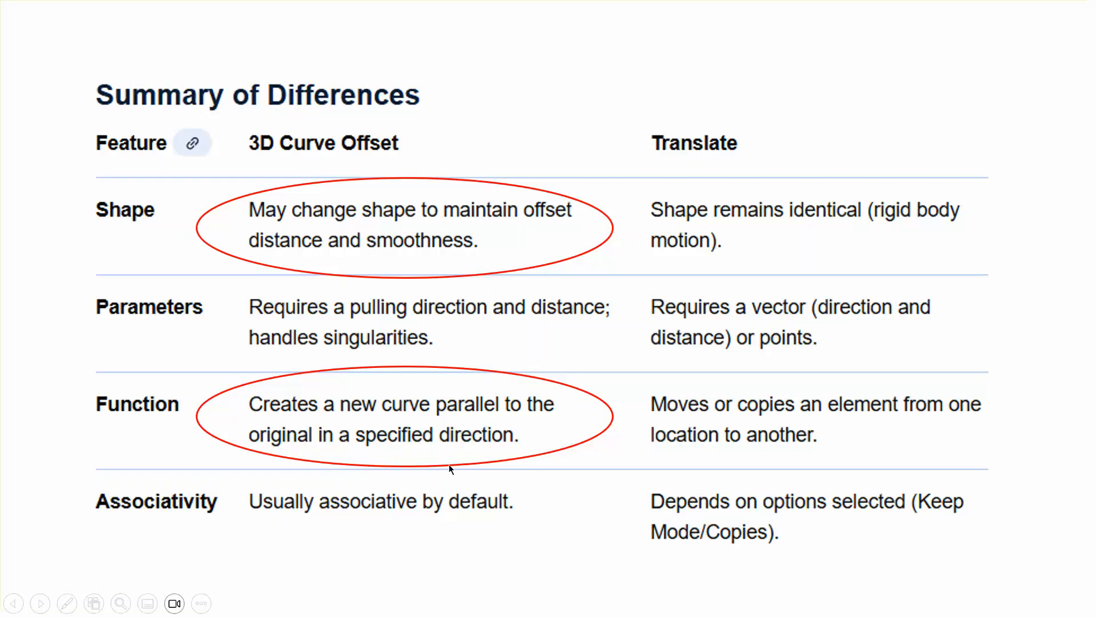
click(460, 568)
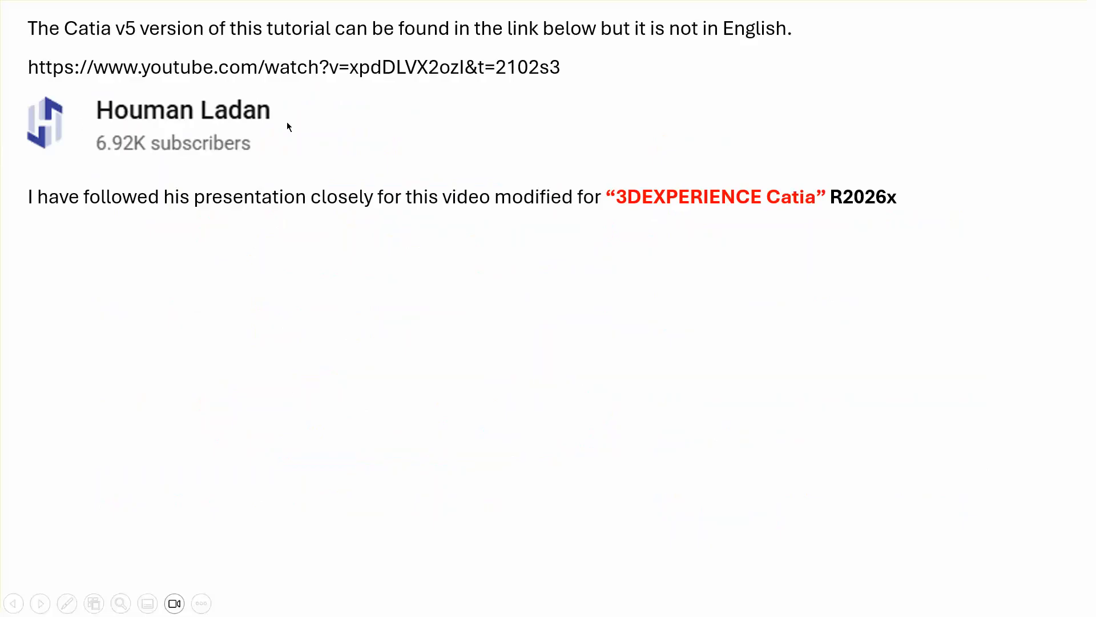
click(433, 153)
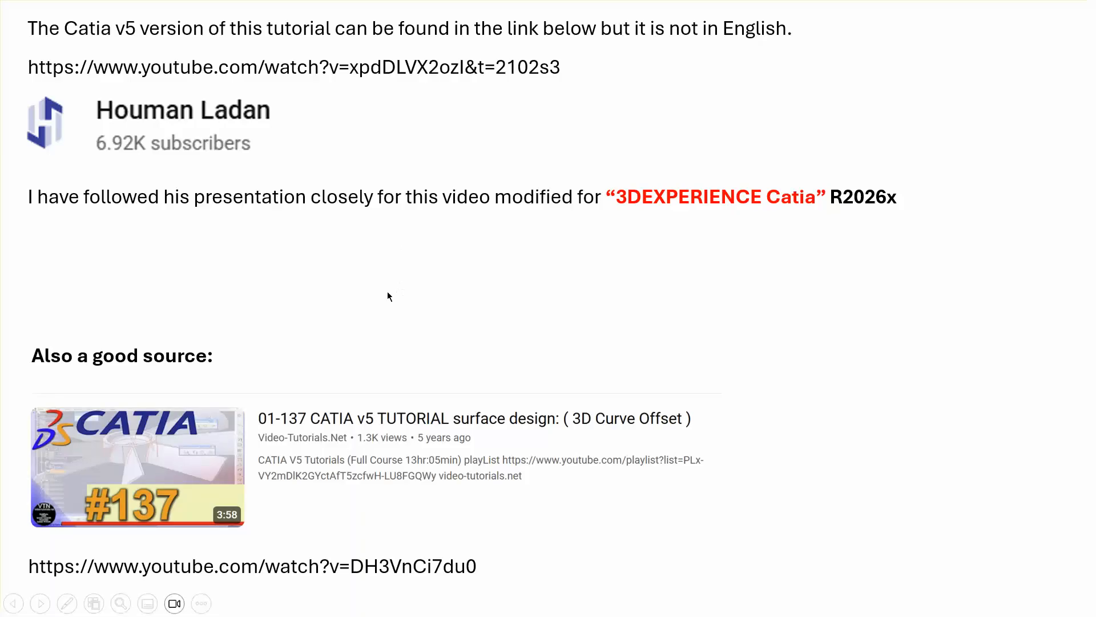
click(261, 328)
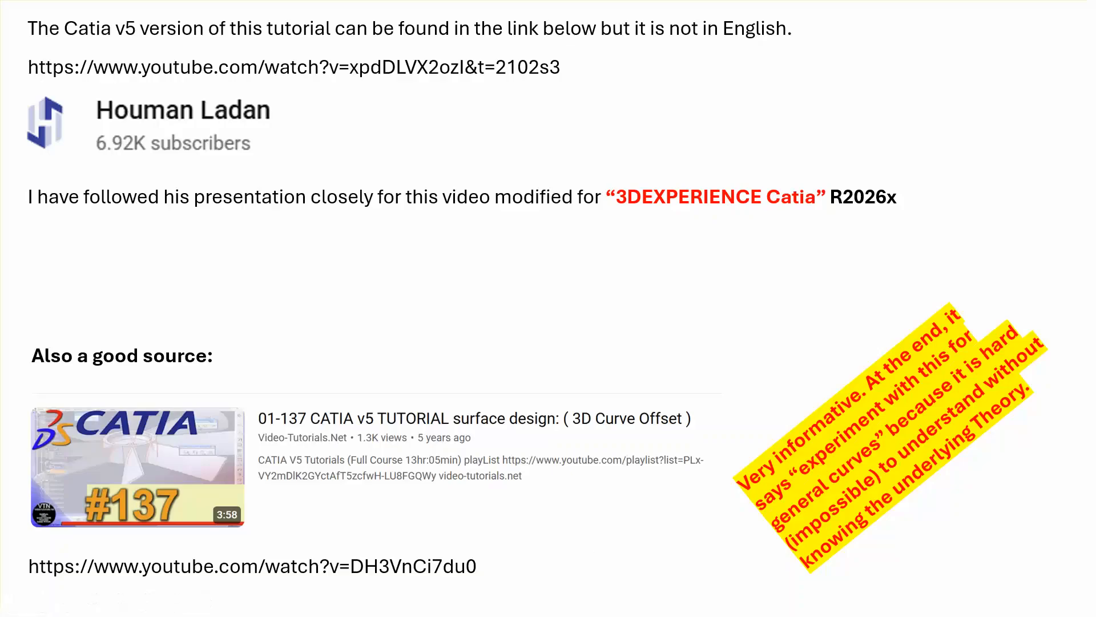
click(587, 546)
click(588, 544)
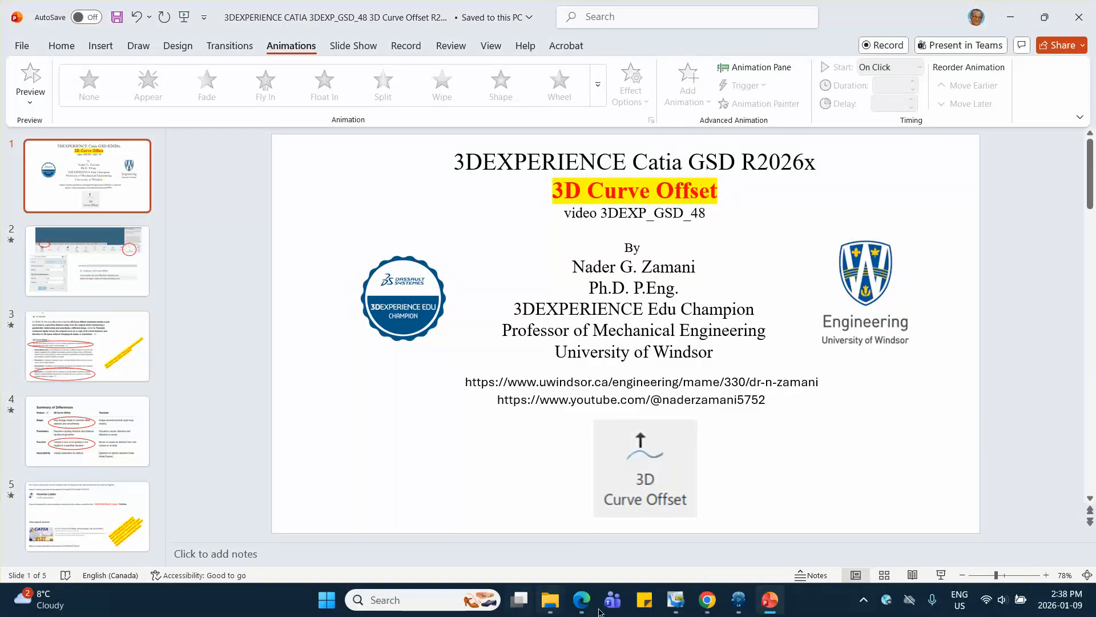
Switch to 3DEXPERIENCE and create a coordinate point at X -100 mm, Y 100 mm, Z 100 mm.
mouse_move(737, 604)
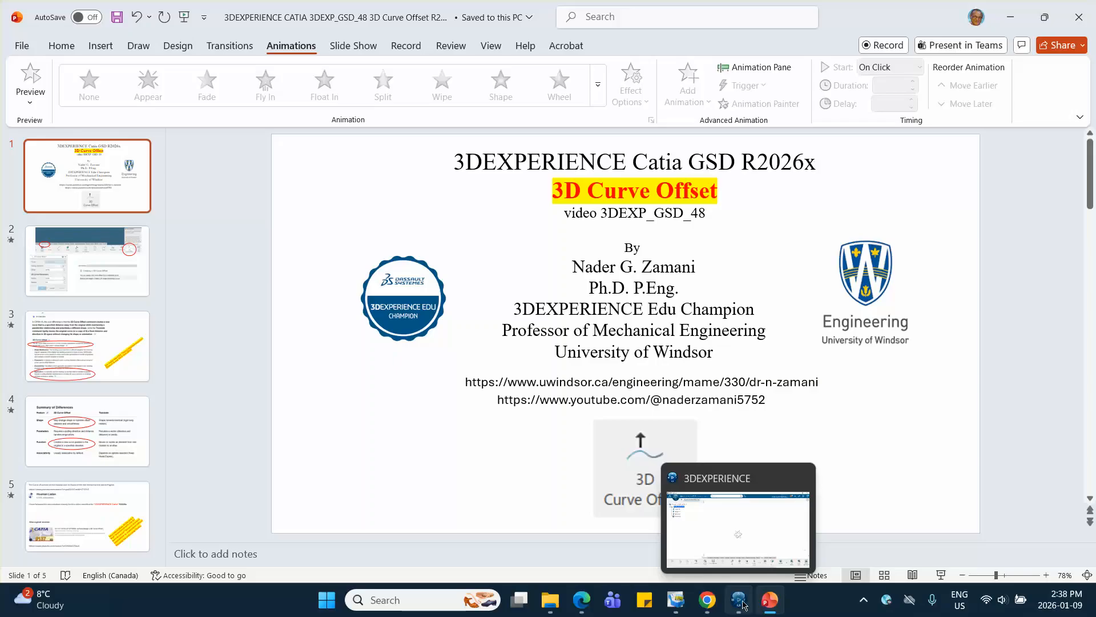
click(738, 603)
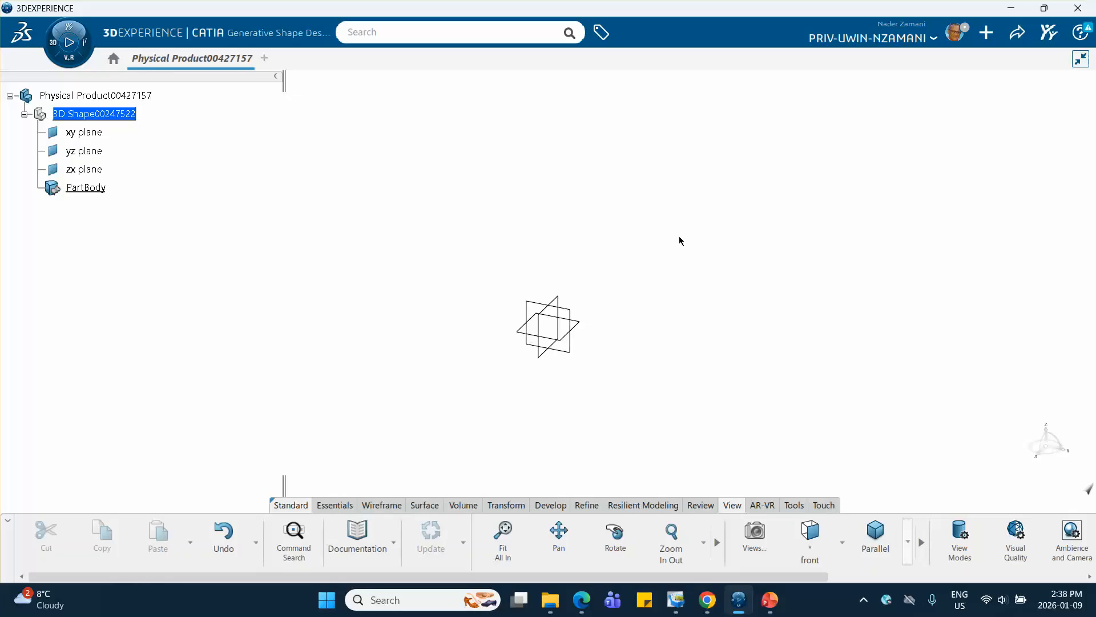
click(381, 505)
click(617, 534)
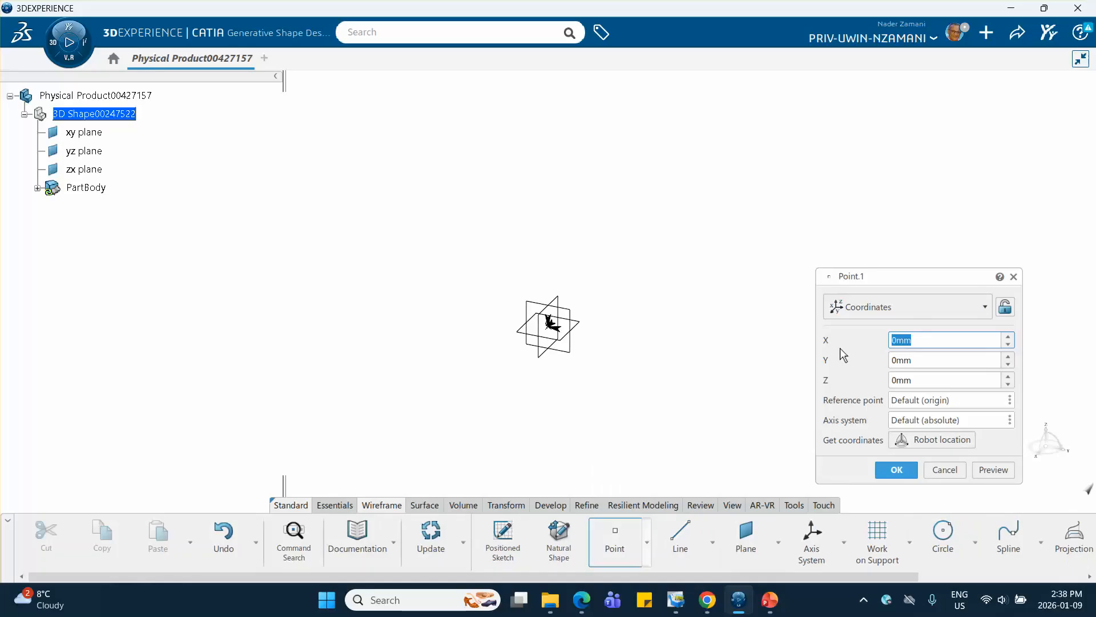
text(-100)
key(Tab)
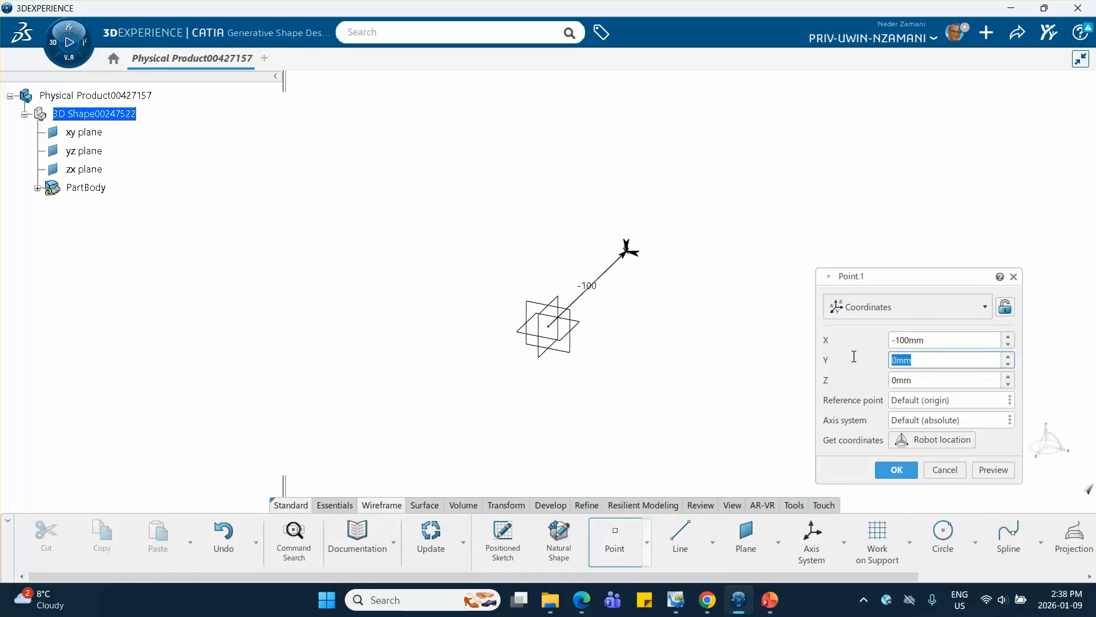
text(100)
key(Tab)
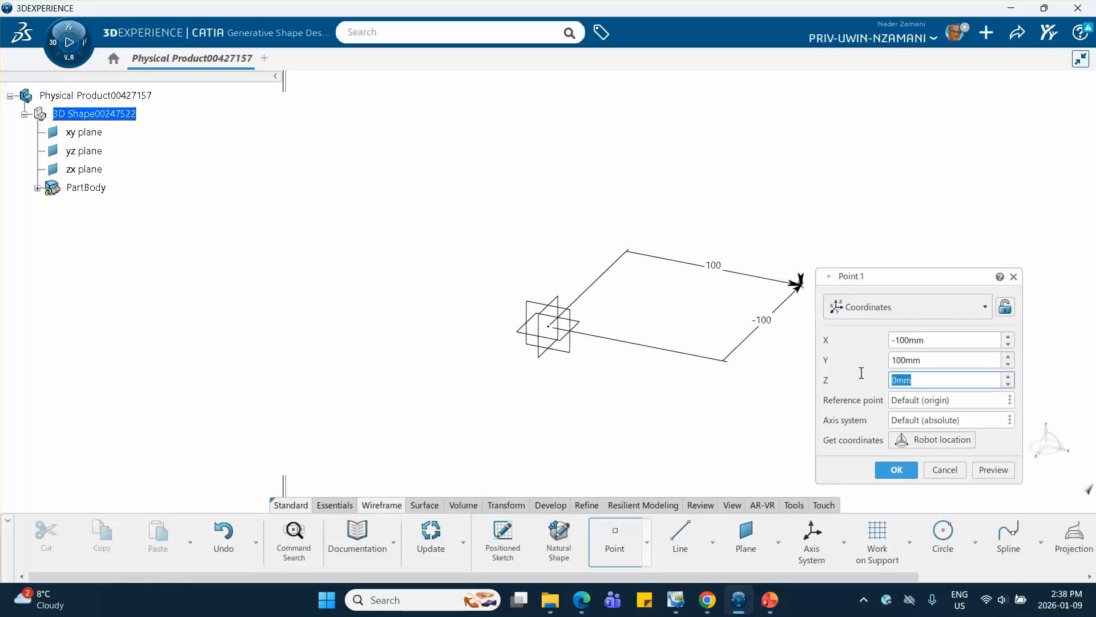
text(100)
click(897, 470)
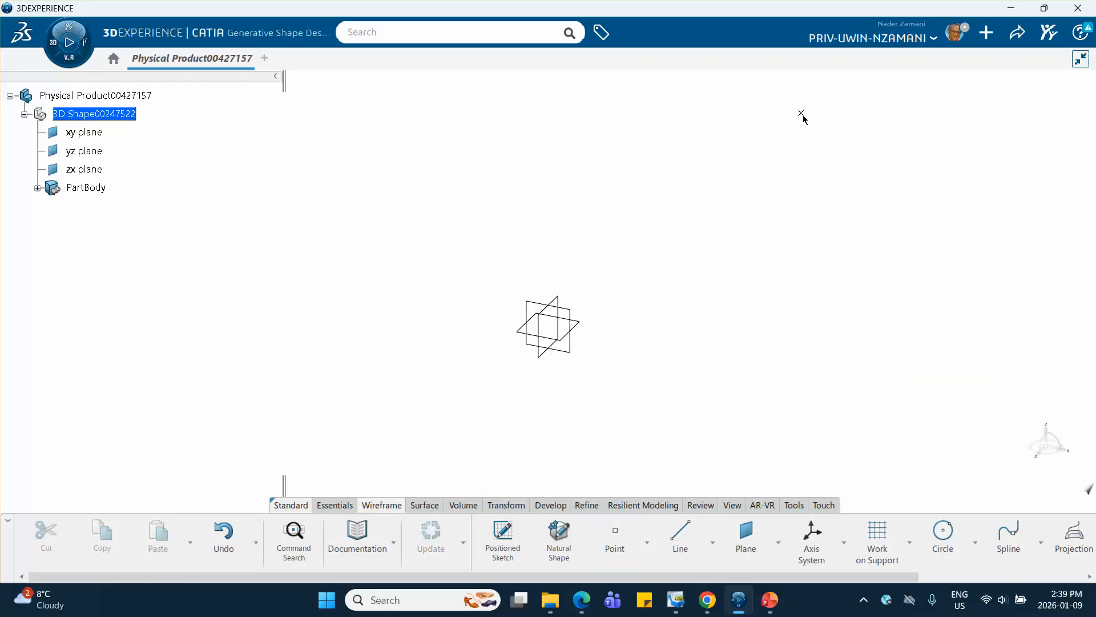
Create an axis system with its origin at the new point, defined by Euler angles with Angle3 set to 30 degrees.
mouse_move(831, 223)
middle_down()
mouse_move(683, 277)
mouse_move(693, 325)
middle_up()
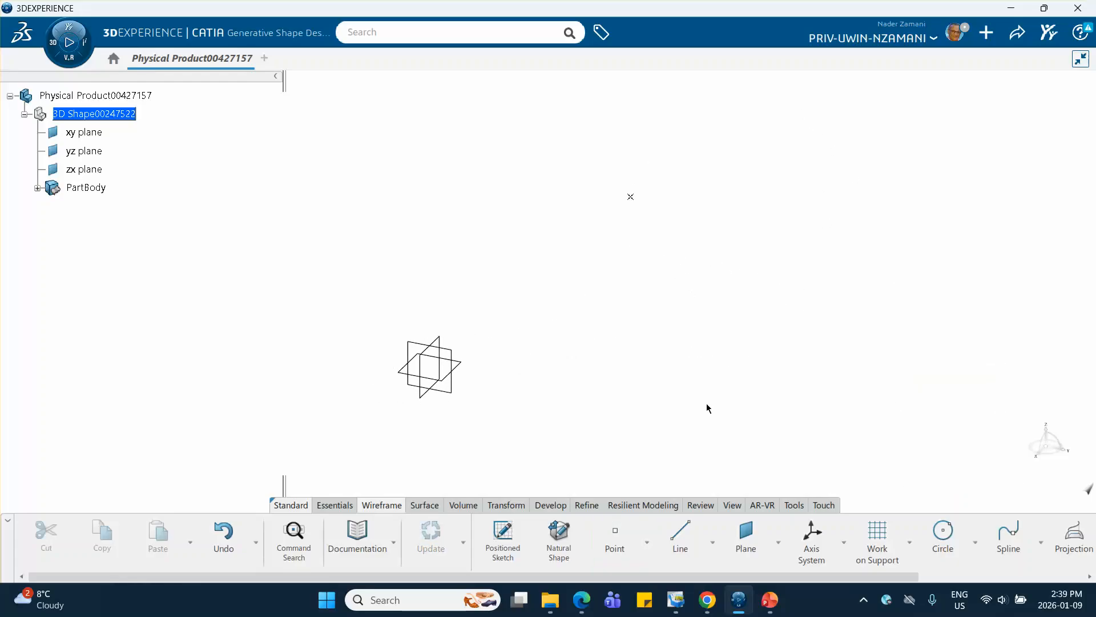
click(811, 533)
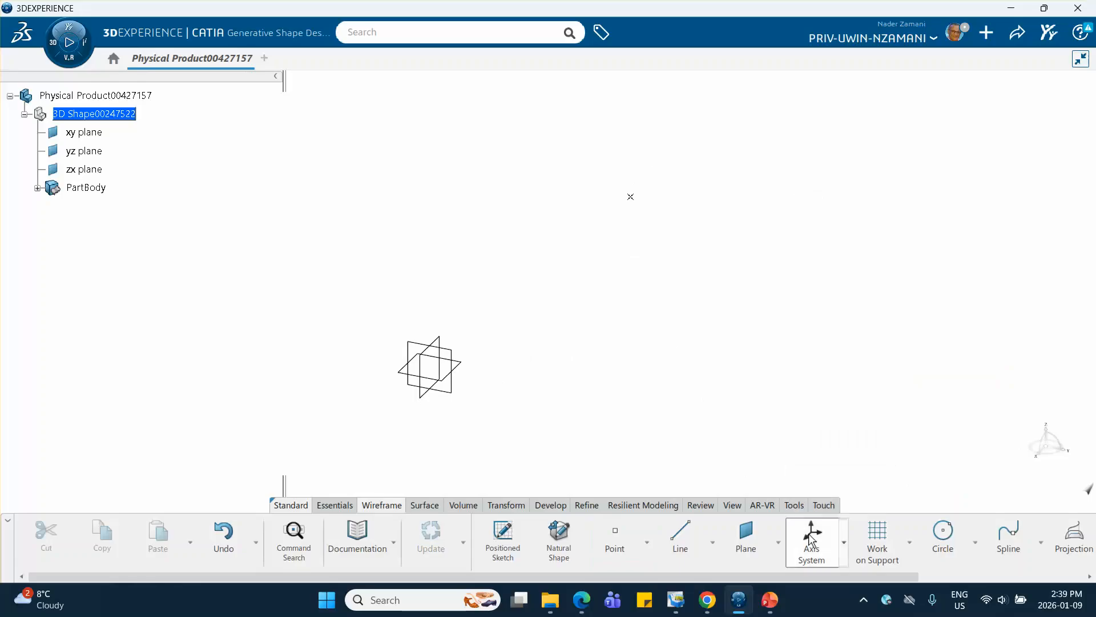
click(631, 198)
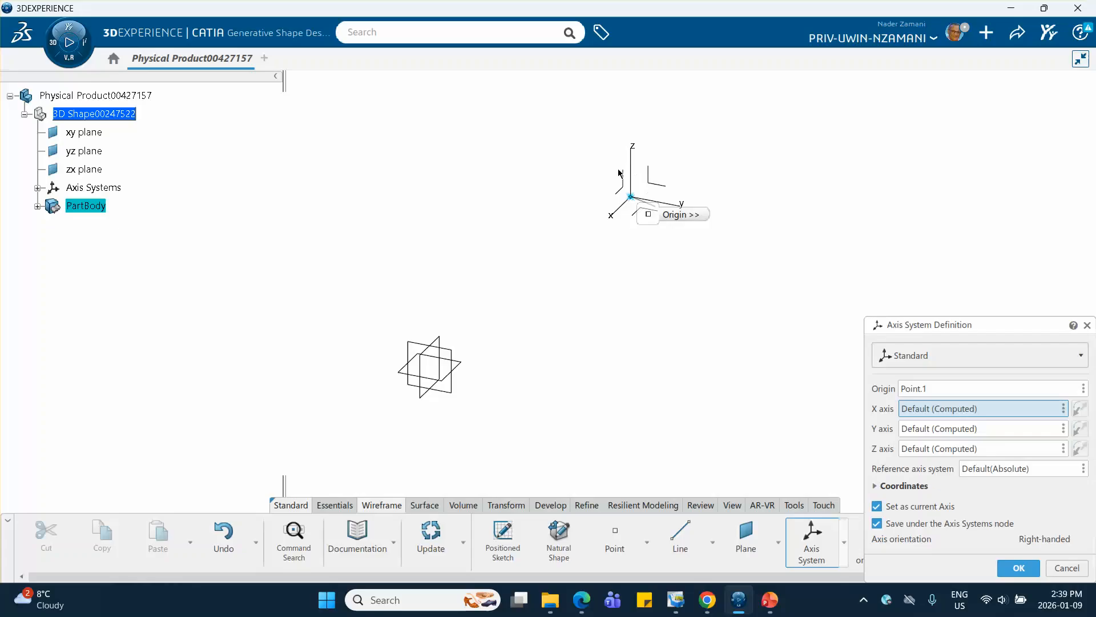
click(922, 357)
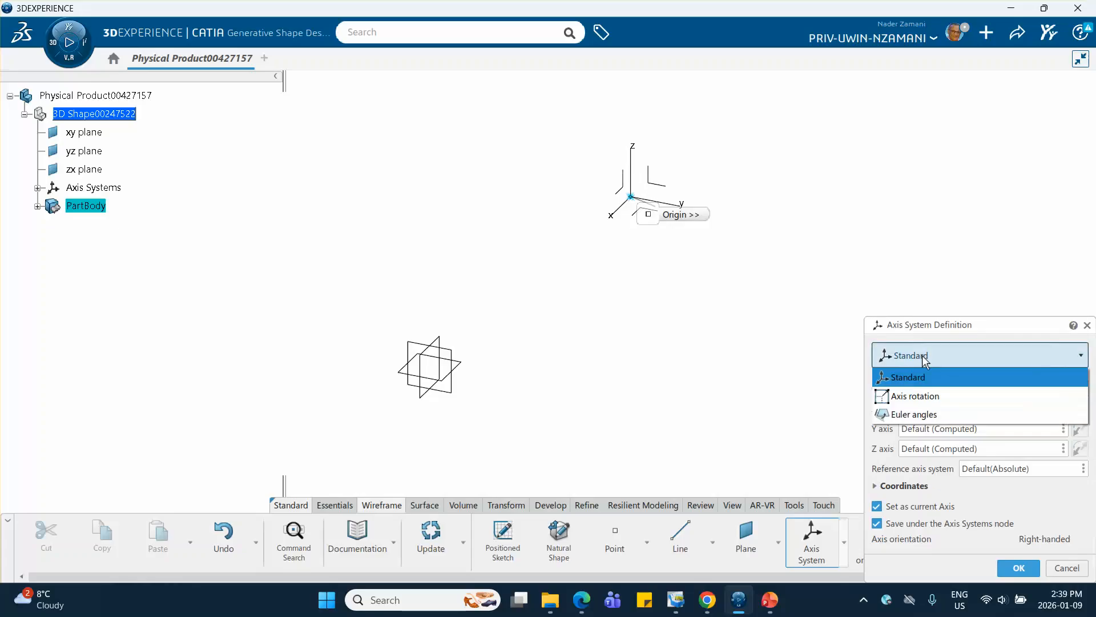
click(914, 414)
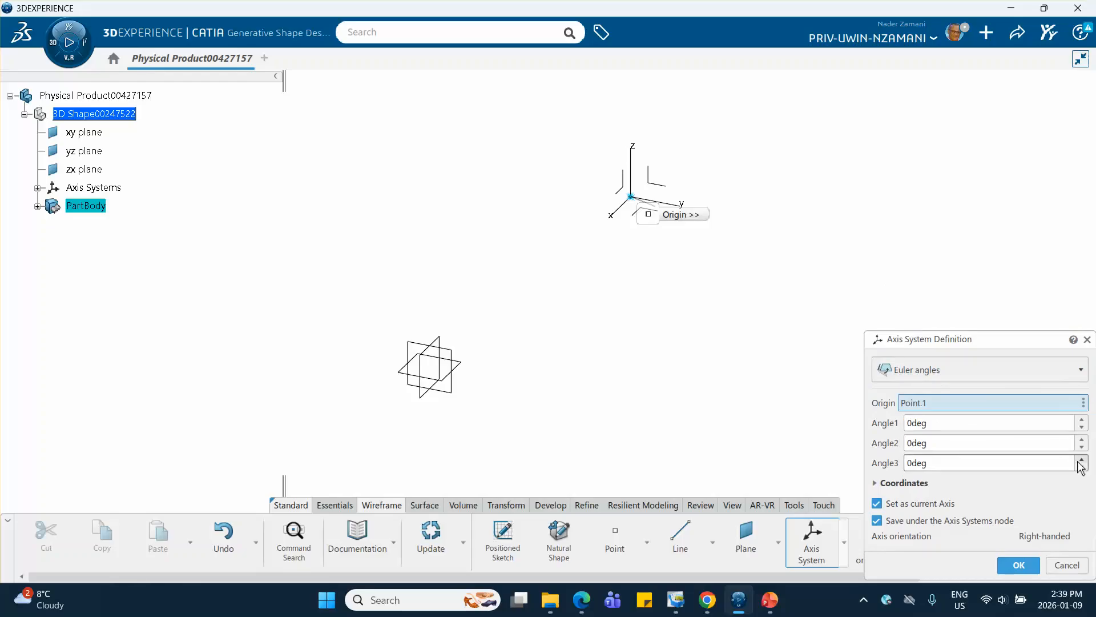
drag(976, 463, 884, 464)
text(30)
click(1019, 565)
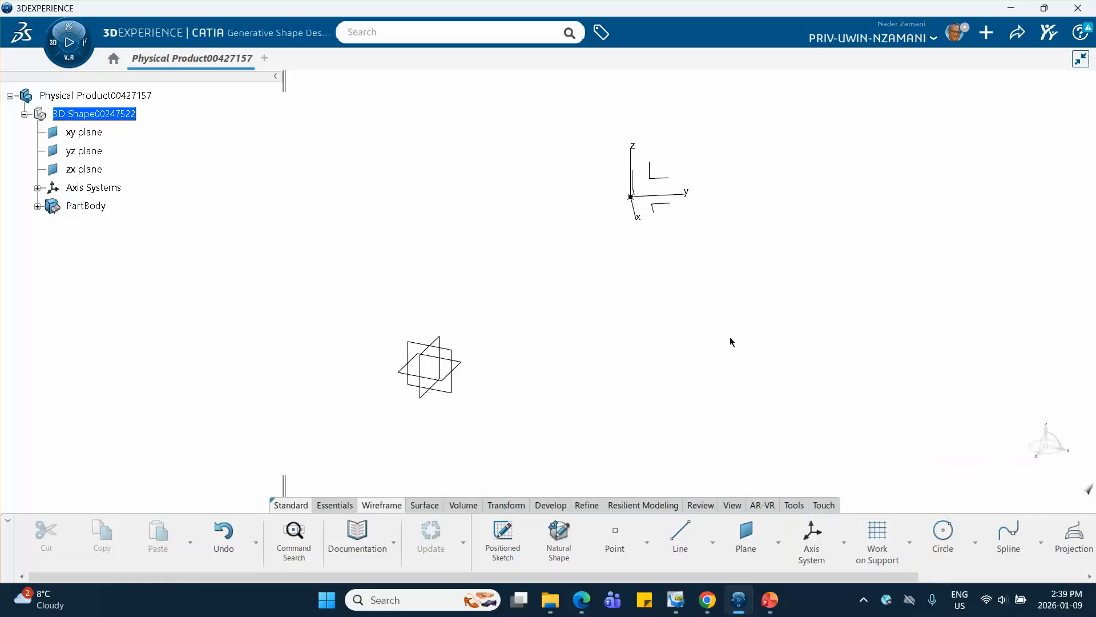
Sketch a circle about 70 mm in diameter, centred on the origin, on the new axis system's YZ plane, and exit the sketch.
middle_drag(729, 357, 676, 363)
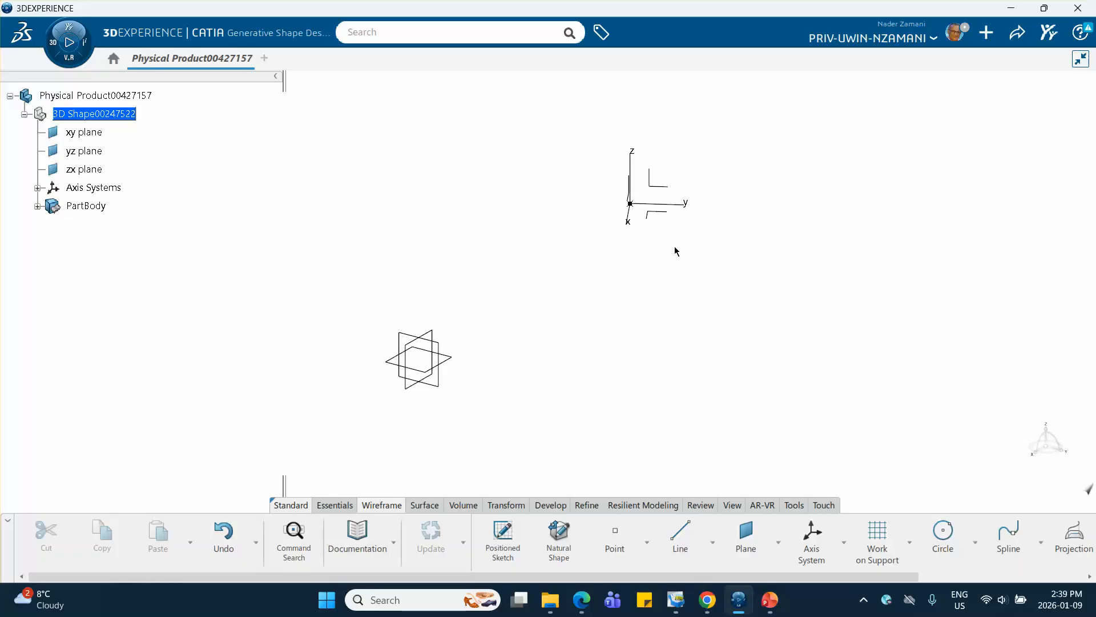
click(659, 190)
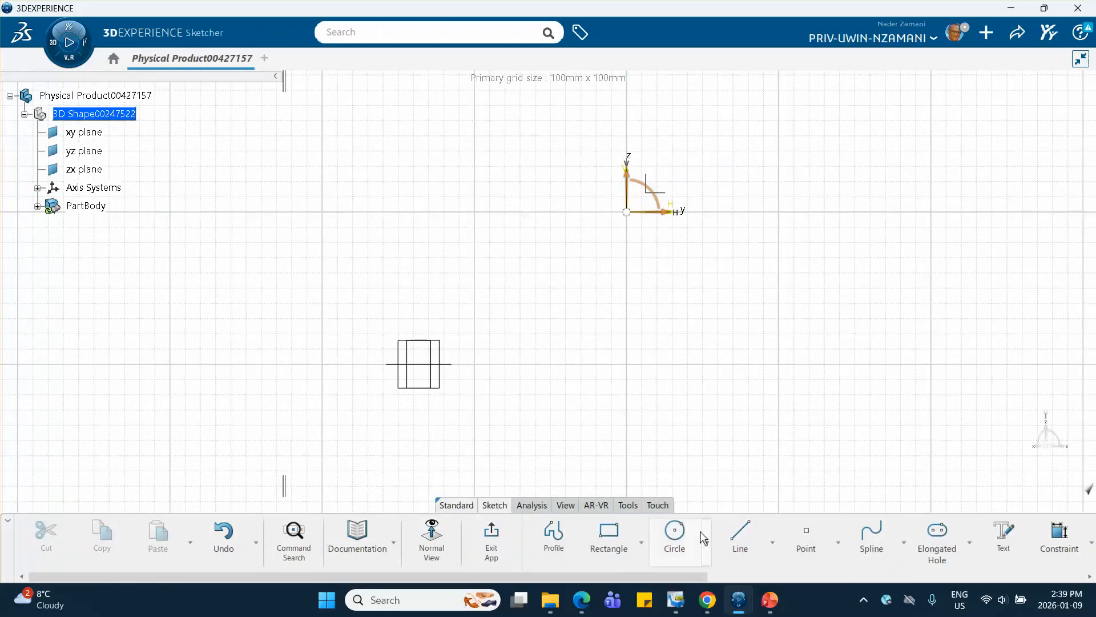
click(673, 534)
click(627, 212)
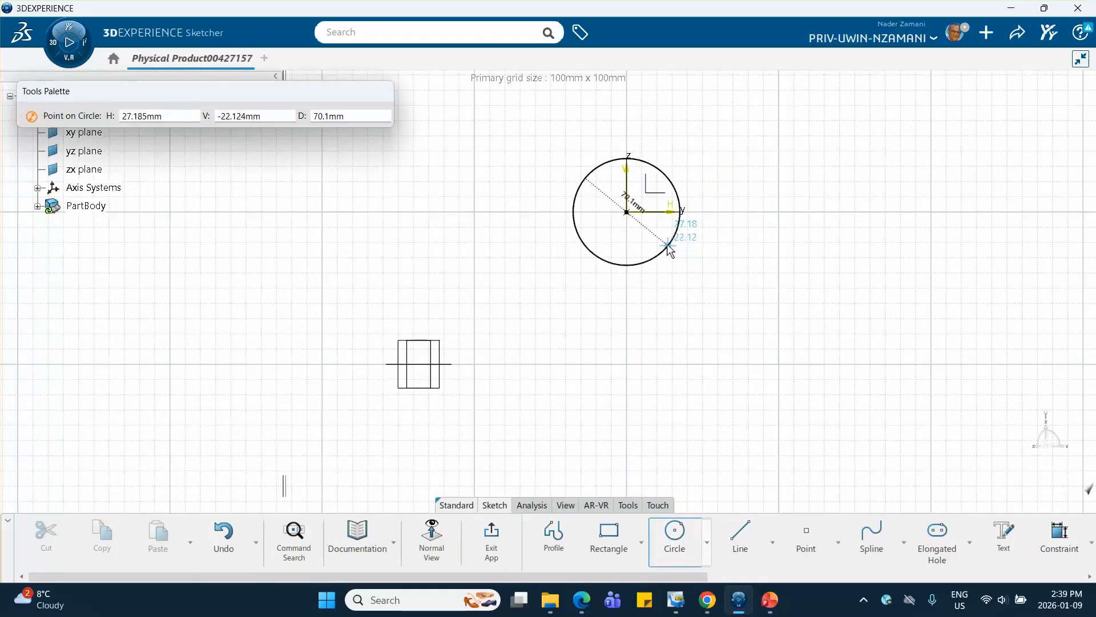
click(680, 215)
click(492, 531)
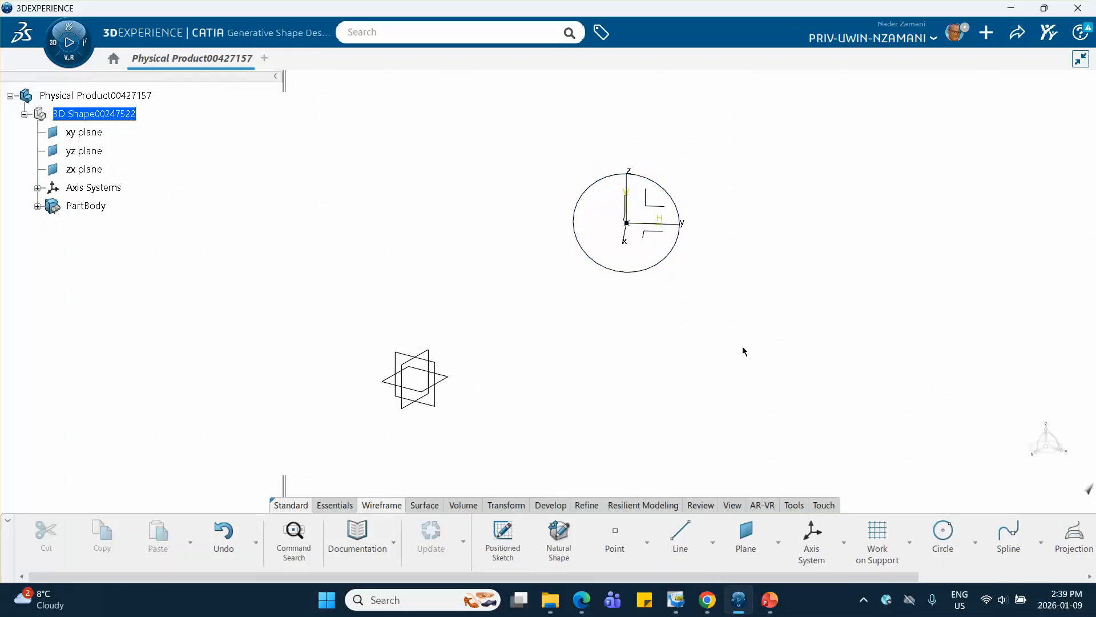
Set up a 3D Curve Offset of the circle sketch with the axis system's YZ plane as pulling direction and a 22 mm offset.
mouse_move(658, 429)
middle_down()
mouse_move(614, 430)
mouse_move(617, 445)
mouse_move(644, 453)
mouse_move(656, 436)
middle_up()
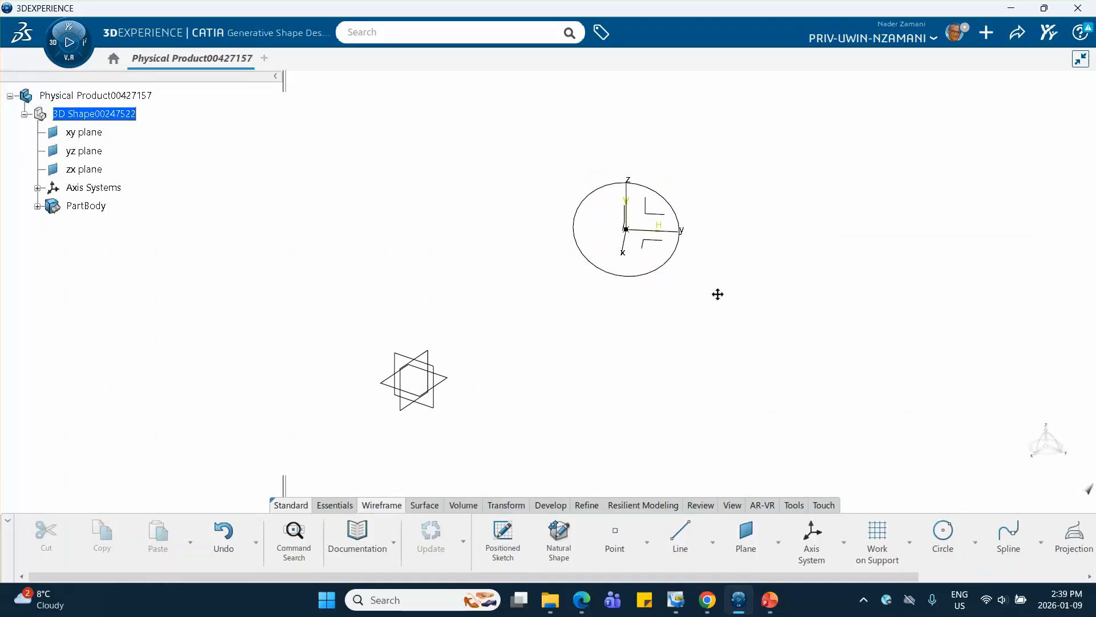
middle_drag(718, 294, 678, 233)
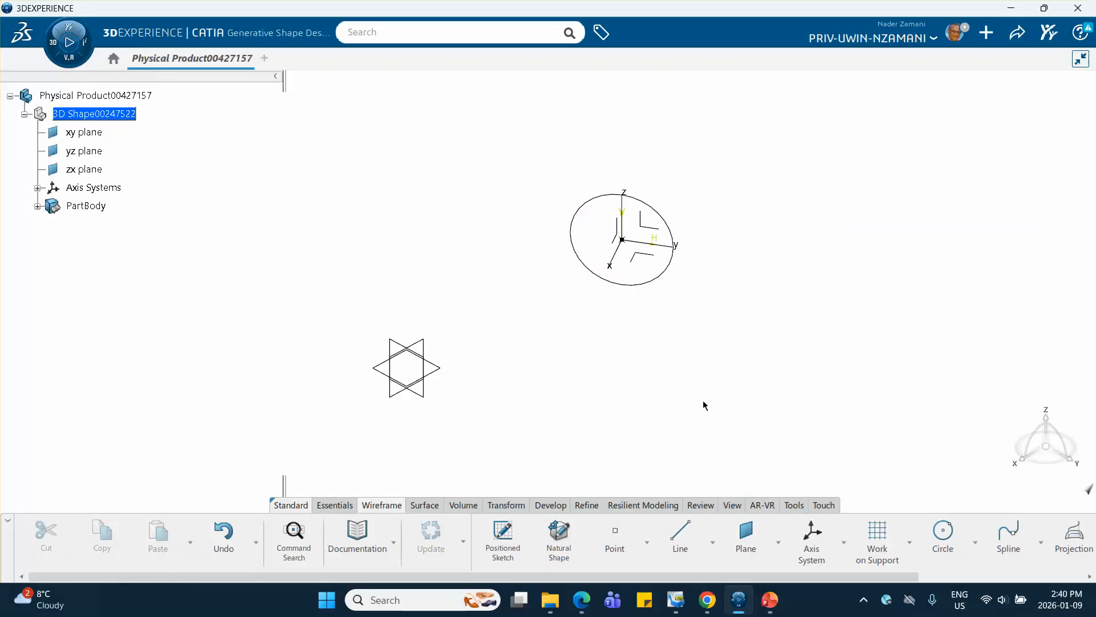
scroll(817, 528, down, 3)
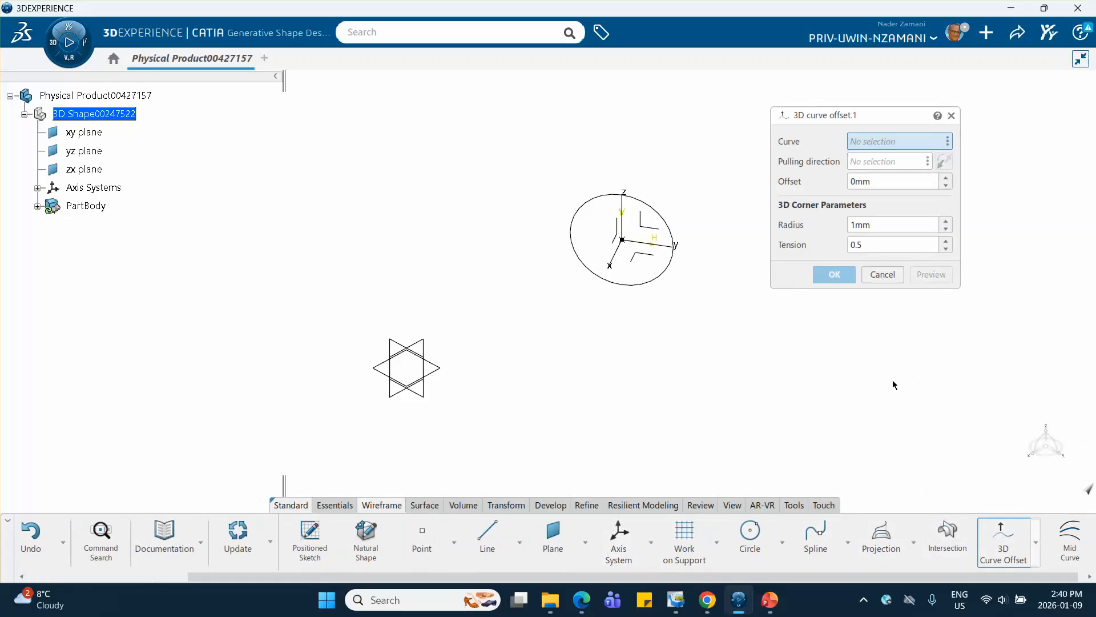
click(669, 280)
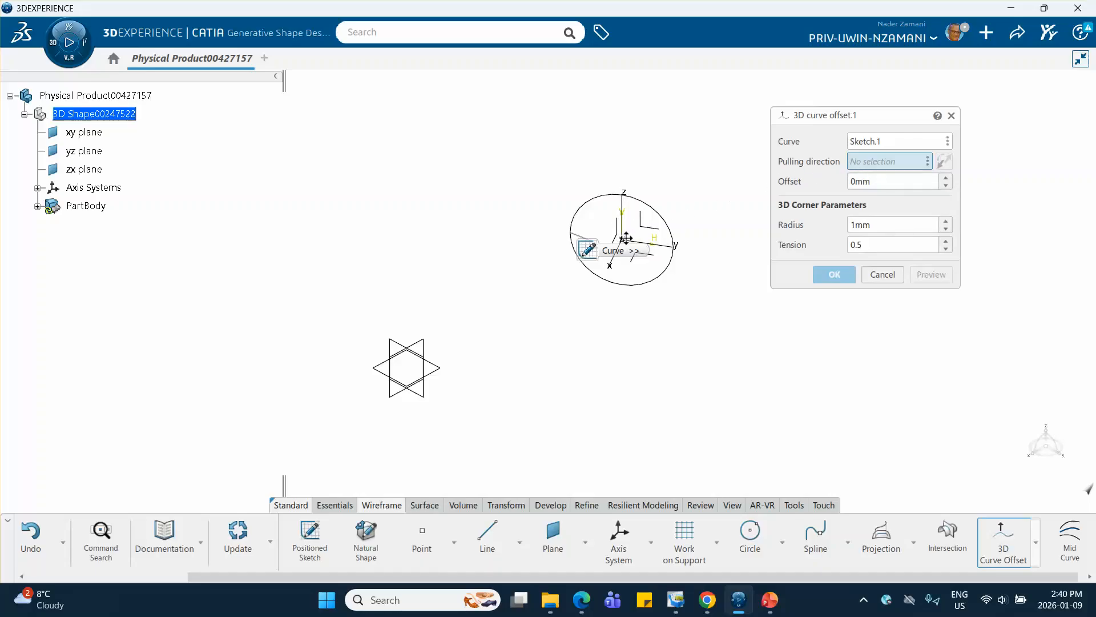
click(656, 231)
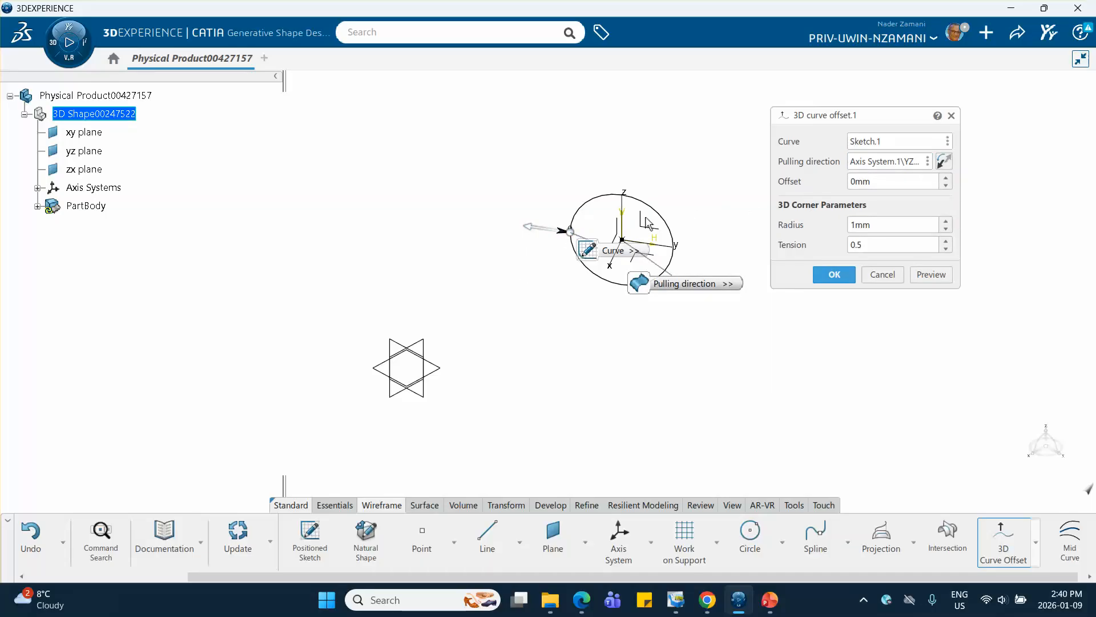
drag(570, 232, 538, 229)
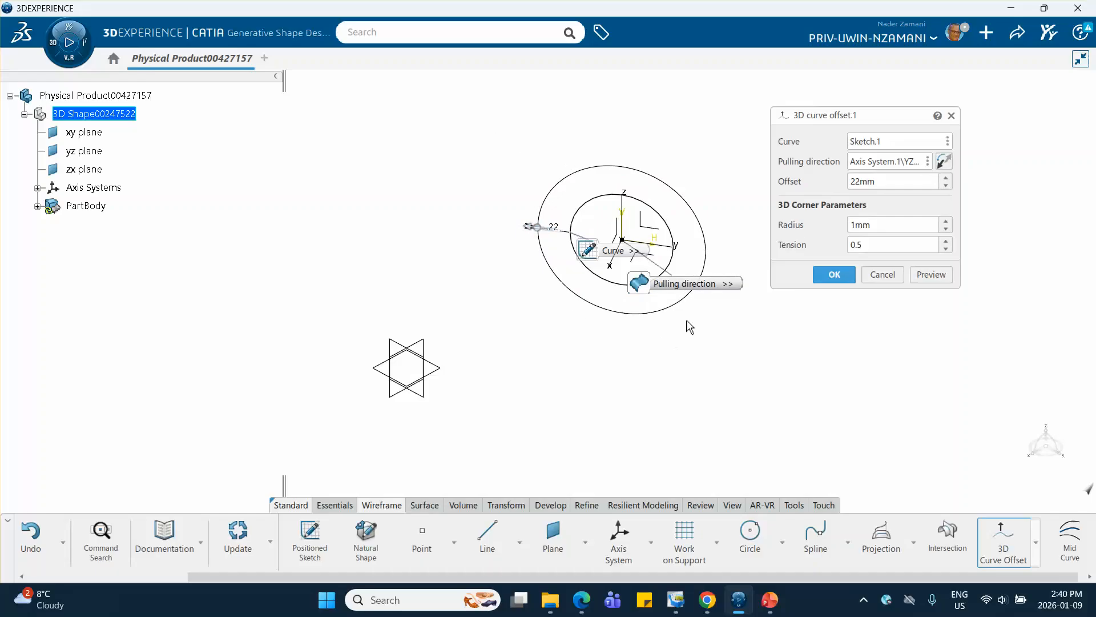
Change the curve offset's pulling direction to the absolute yz plane and stretch the offset to 92 mm.
click(872, 166)
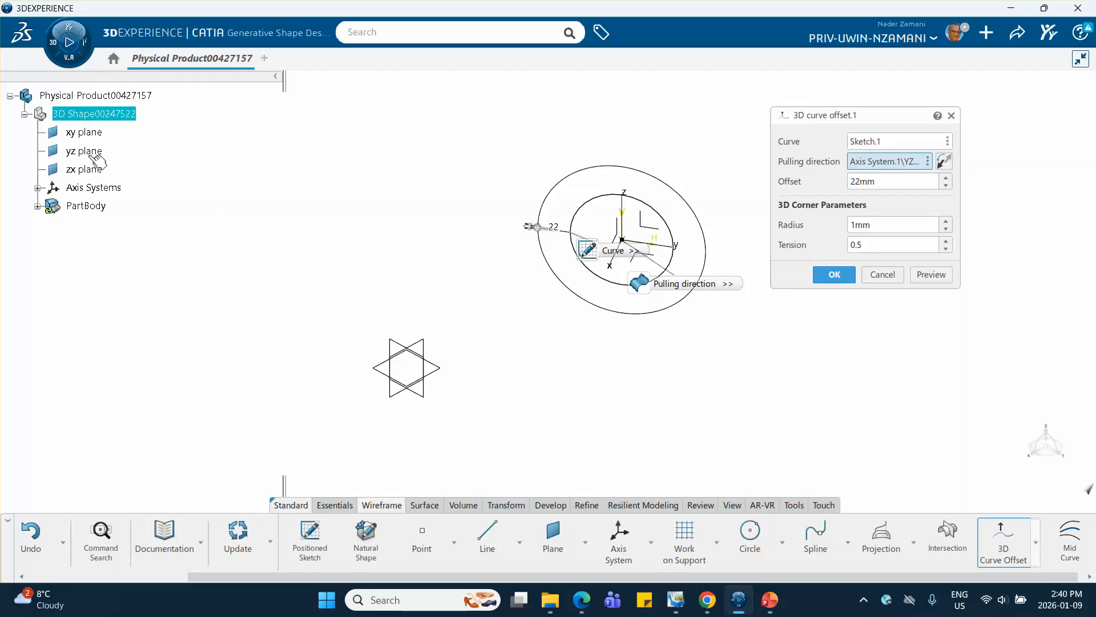
click(88, 153)
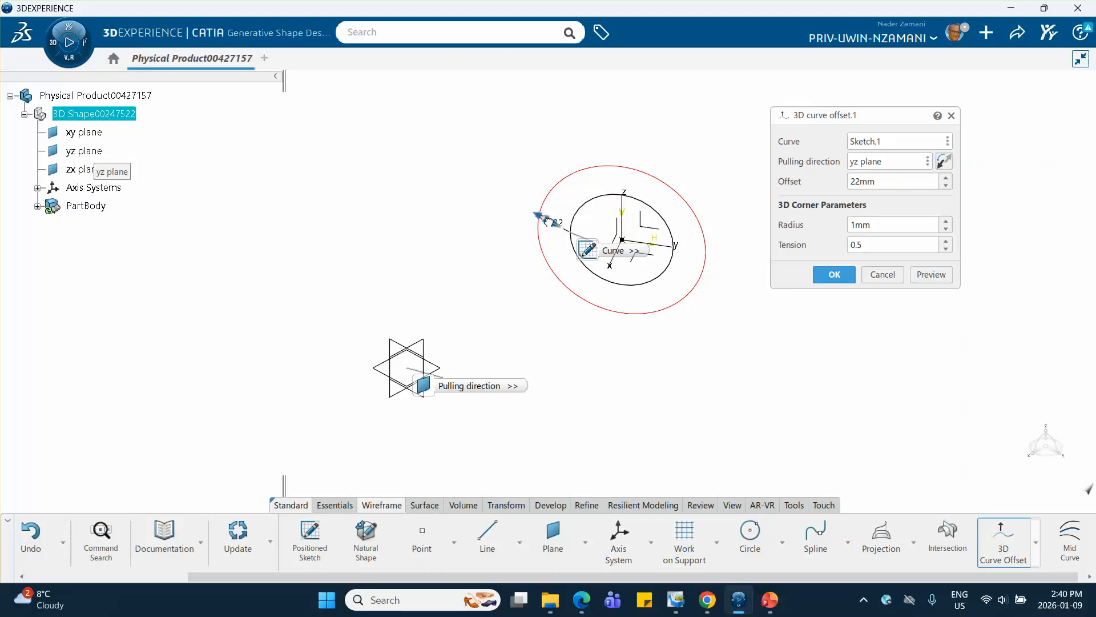
drag(542, 217, 473, 83)
middle_drag(689, 360, 685, 308)
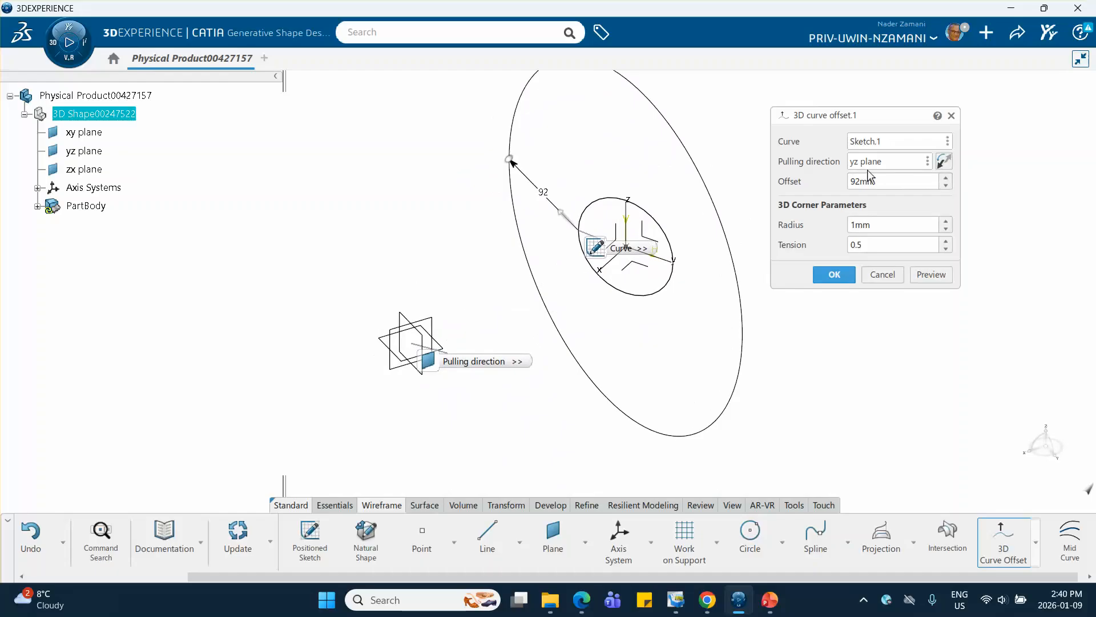
Change the curve offset's pulling direction to the axis system's YZ plane and reduce the offset to 76 mm.
click(643, 232)
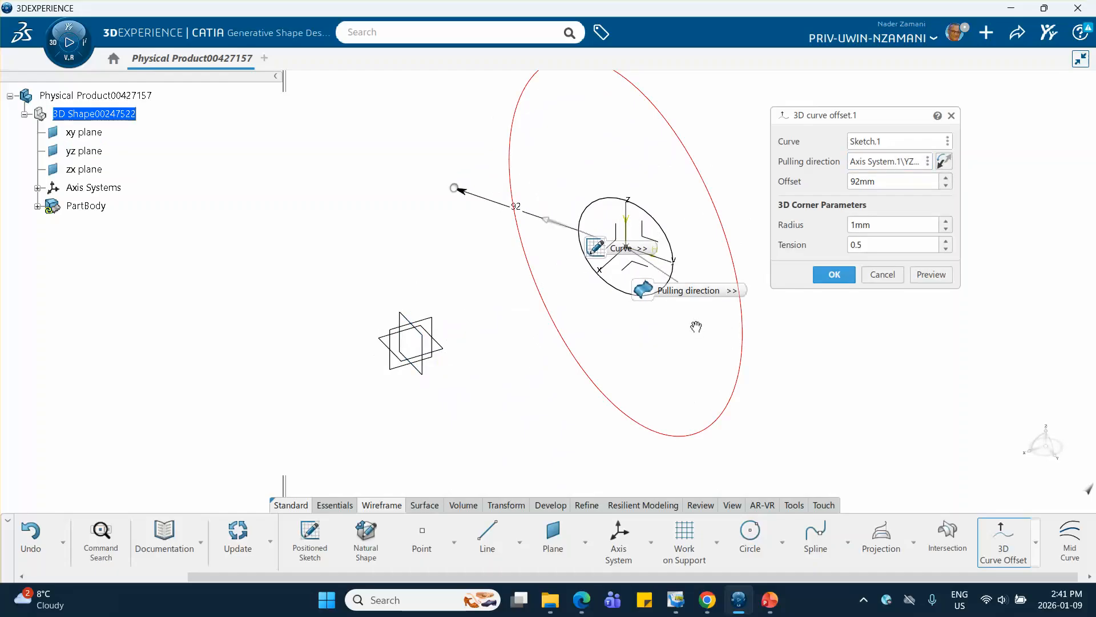
middle_drag(697, 326, 689, 329)
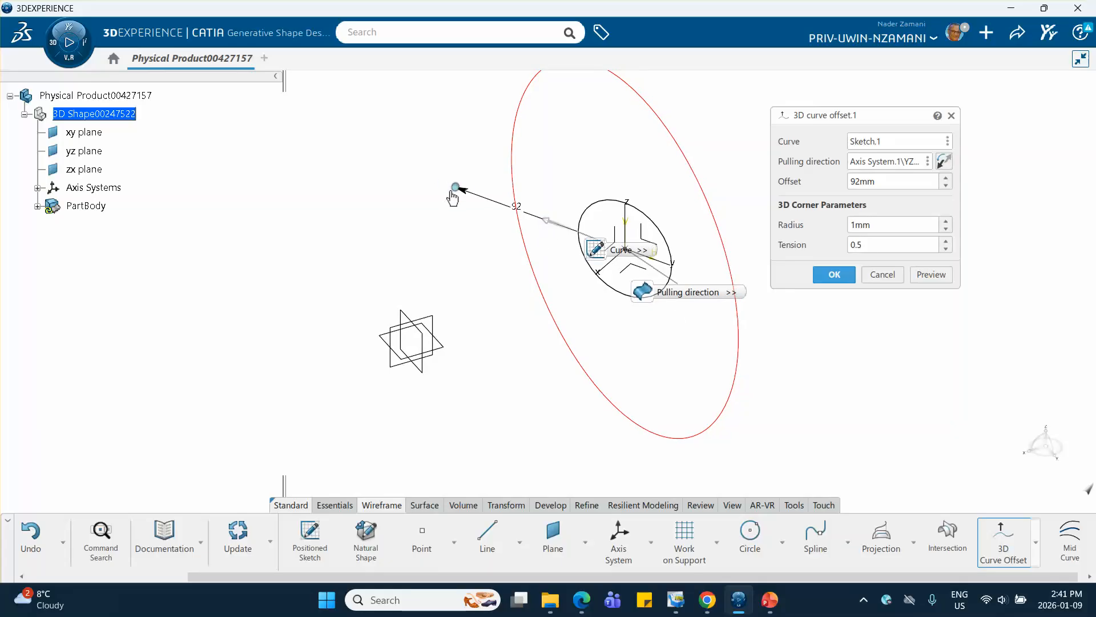
drag(453, 197, 476, 191)
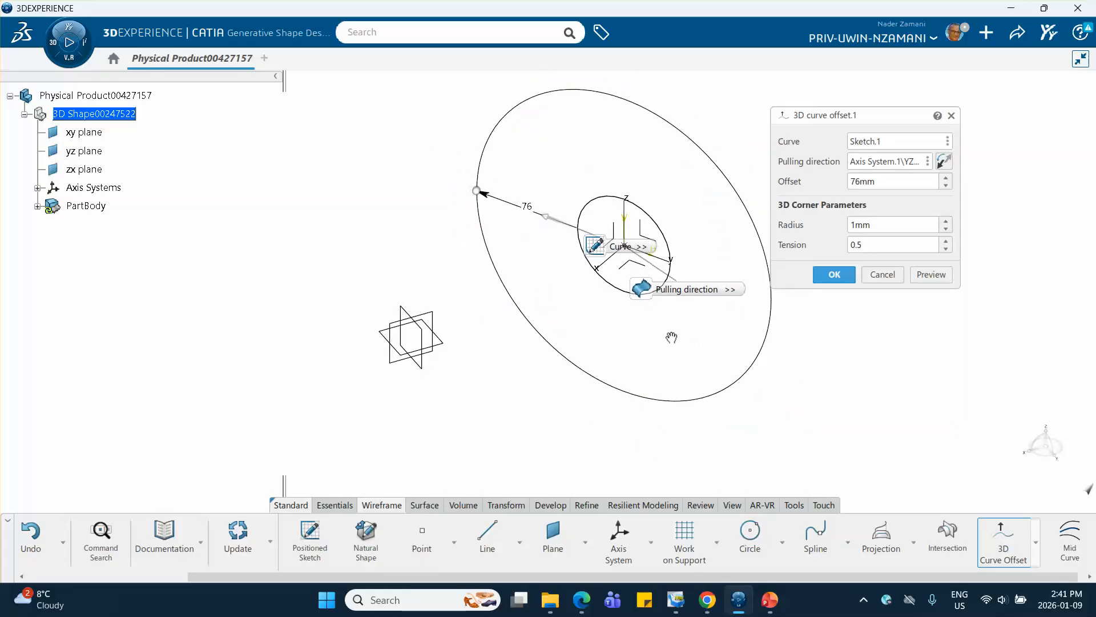
middle_drag(672, 337, 628, 228)
Switch the curve offset's pulling direction back to the absolute yz plane and adjust the offset to 78 mm.
click(872, 162)
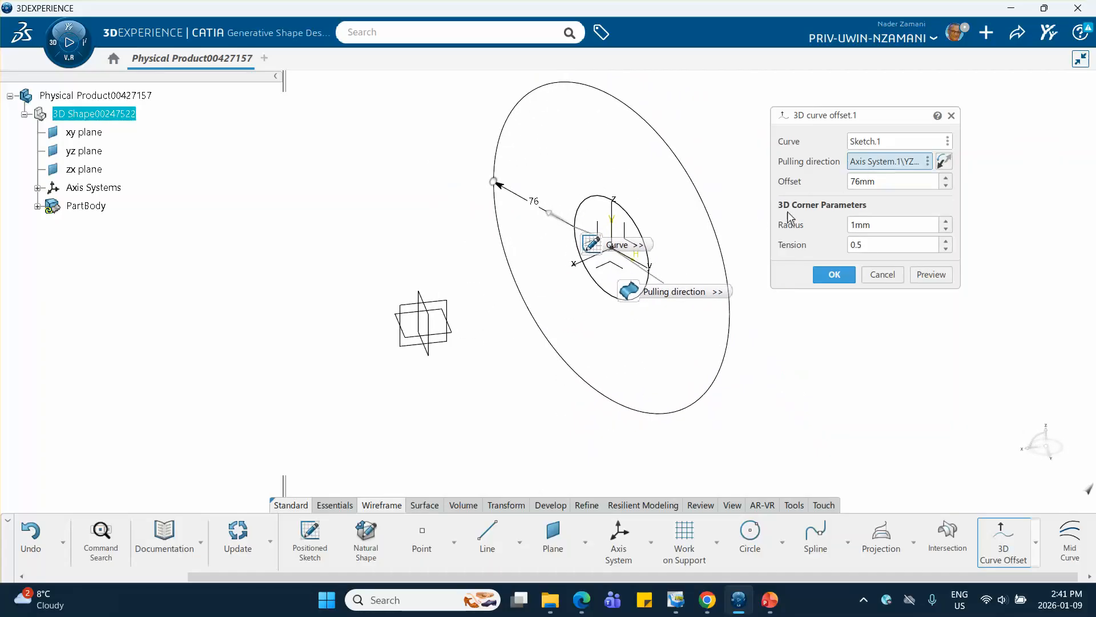
middle_drag(499, 342, 525, 365)
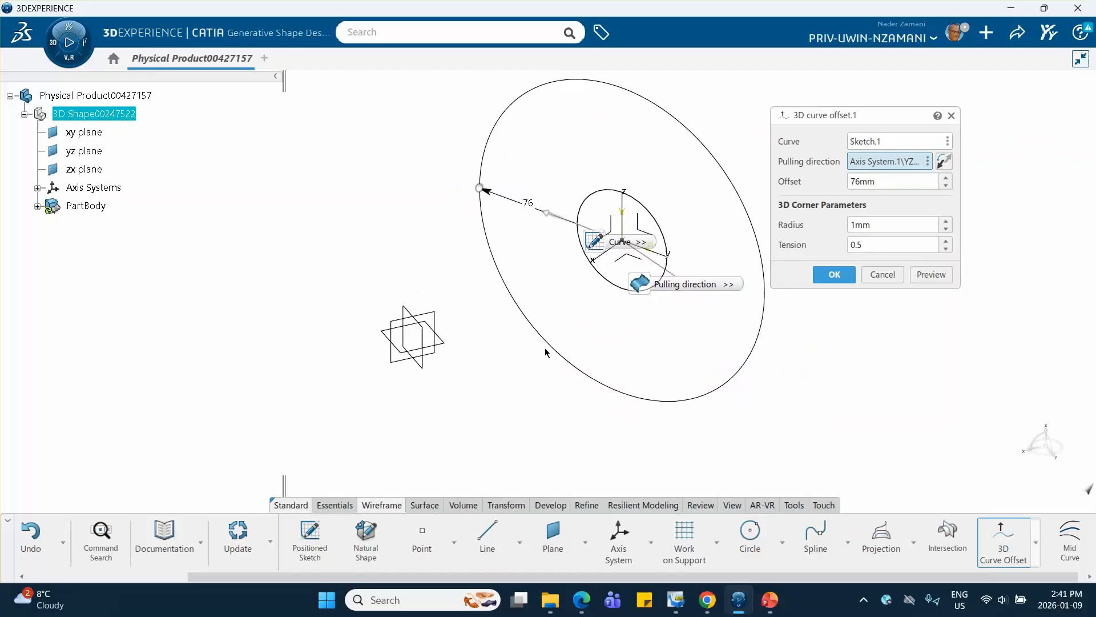
click(84, 150)
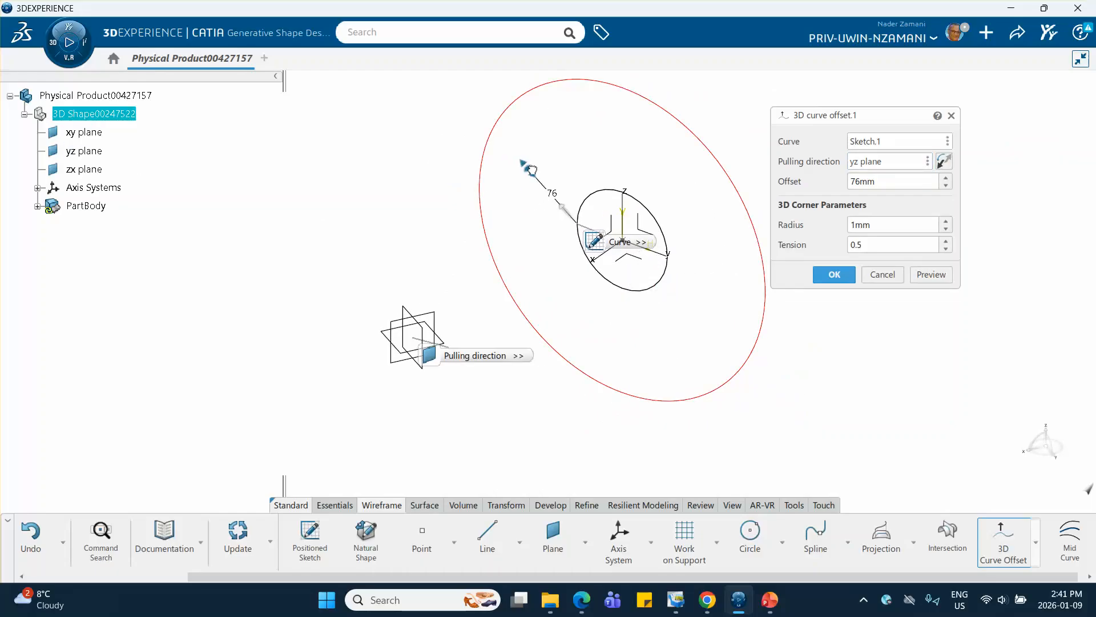
mouse_move(526, 167)
mouse_down()
mouse_move(451, 124)
mouse_move(514, 185)
mouse_up()
middle_drag(642, 337, 660, 320)
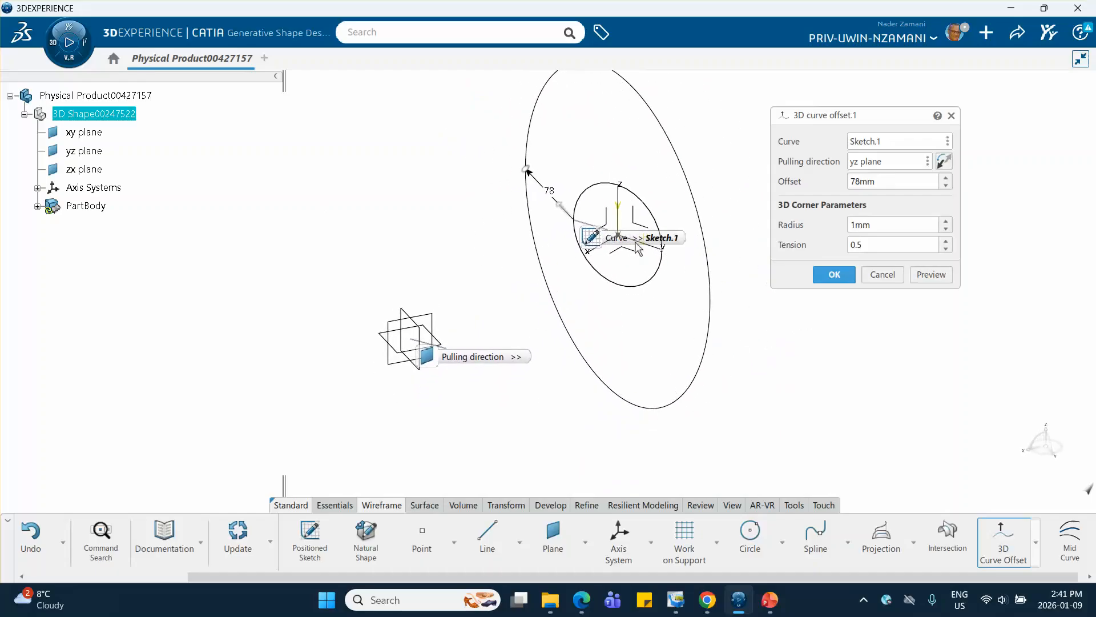
Try to reverse the circle's offset direction, dismiss the error, and cancel the 3D Curve Offset.
click(943, 164)
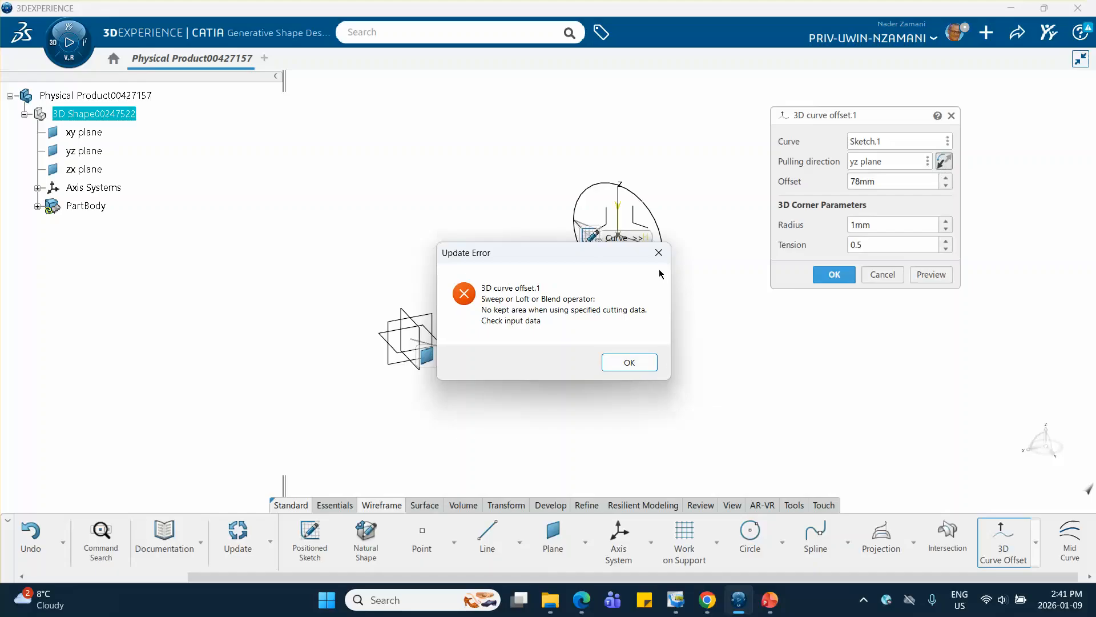
click(630, 361)
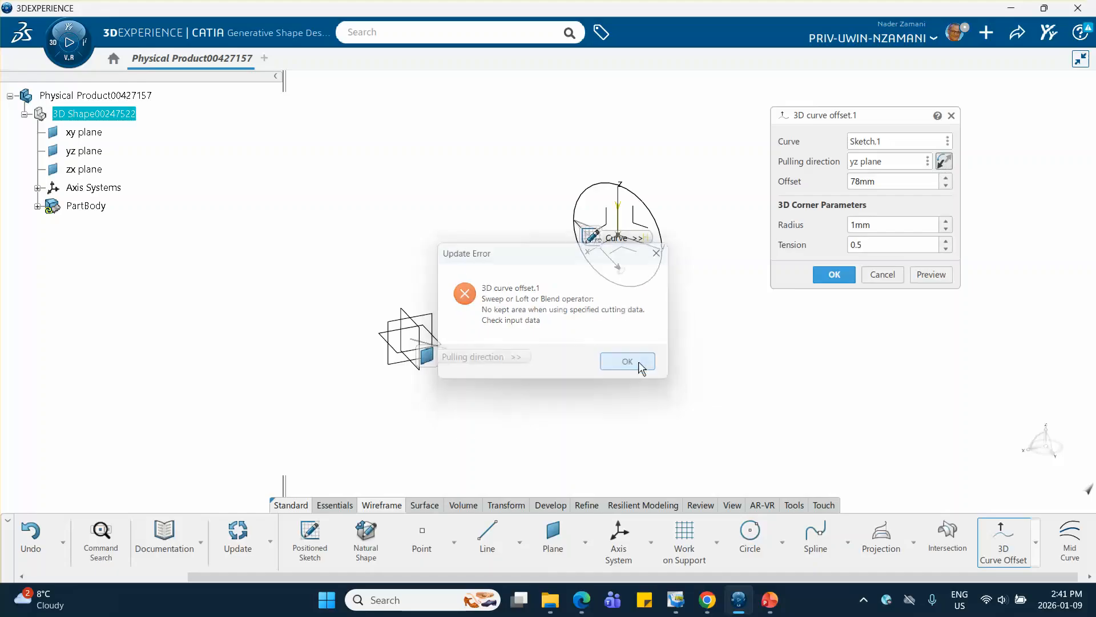
click(883, 276)
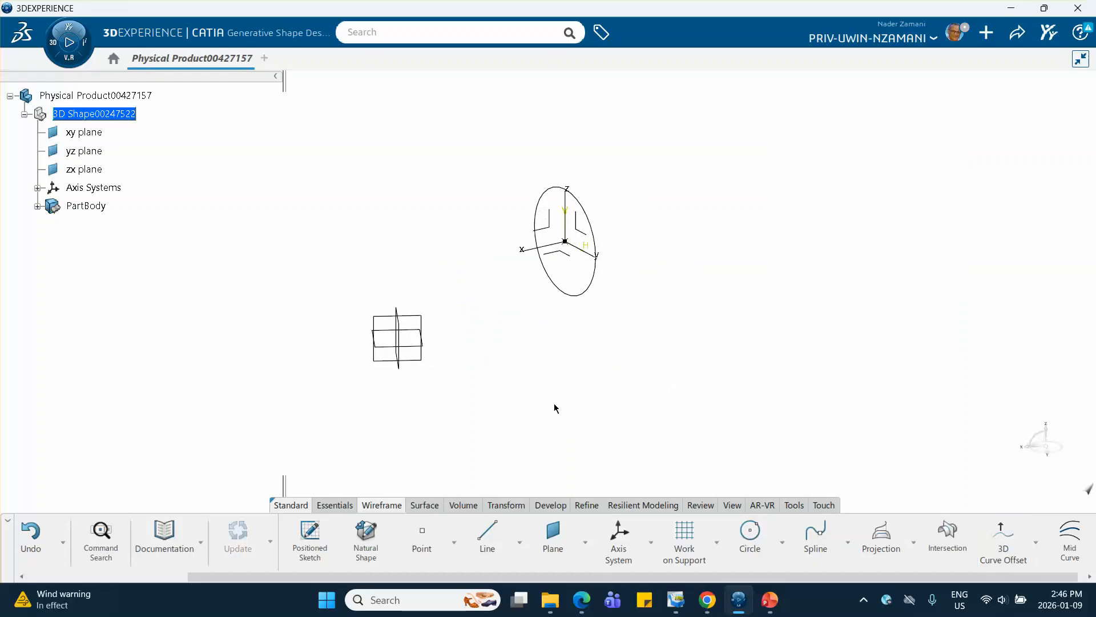
Sketch an open wavy five-point spline about 275 mm wide on the absolute yz plane below the circle, and exit the sketch.
middle_drag(554, 404, 597, 393)
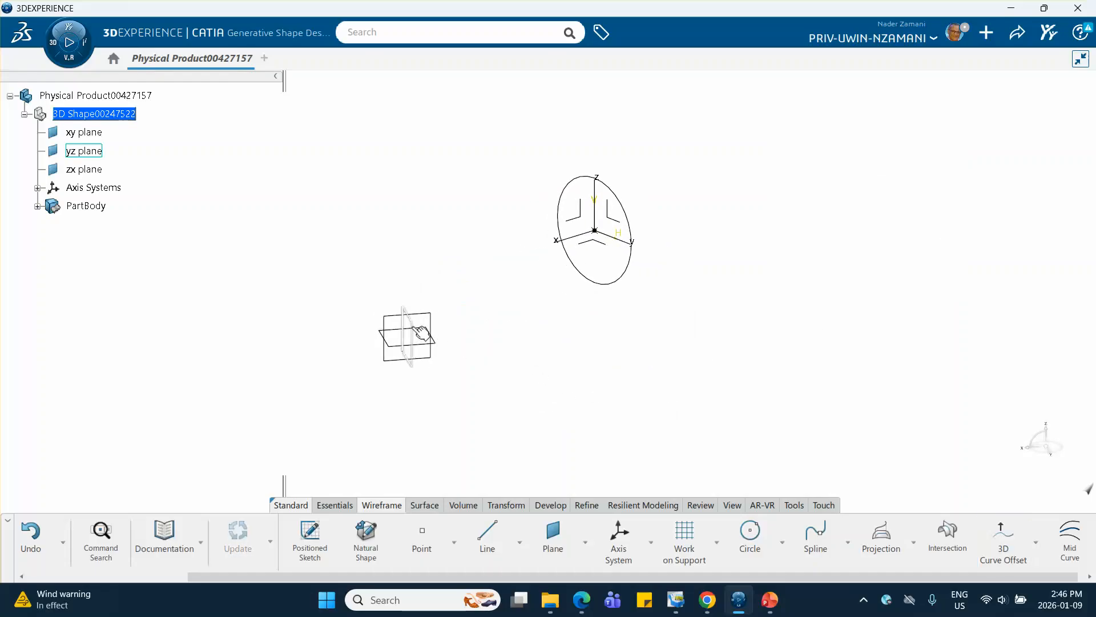
middle_drag(590, 349, 619, 349)
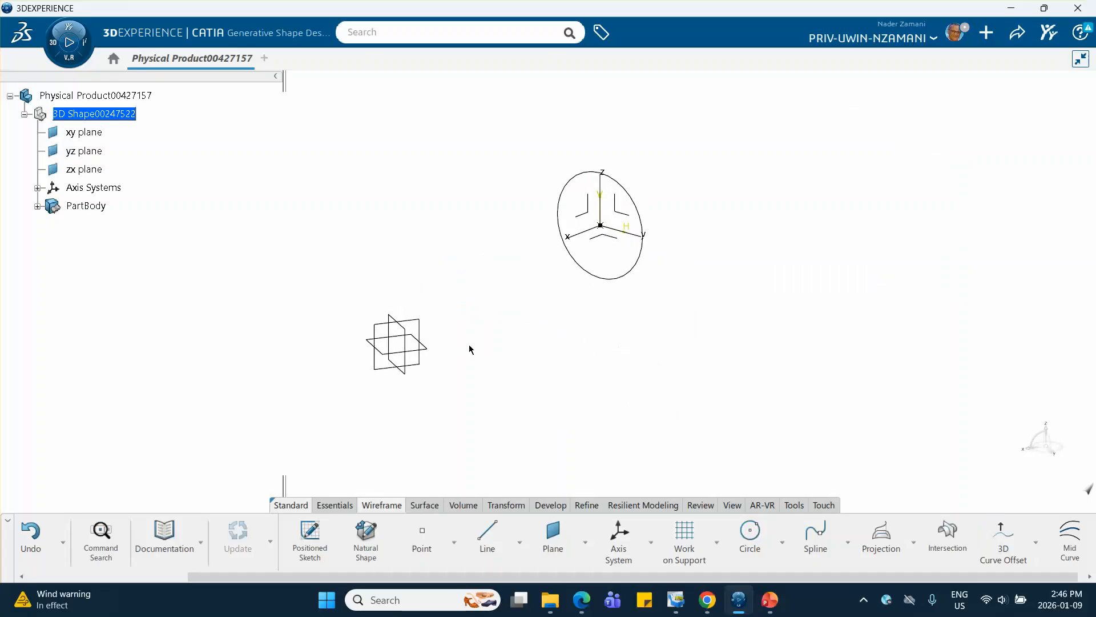
click(409, 340)
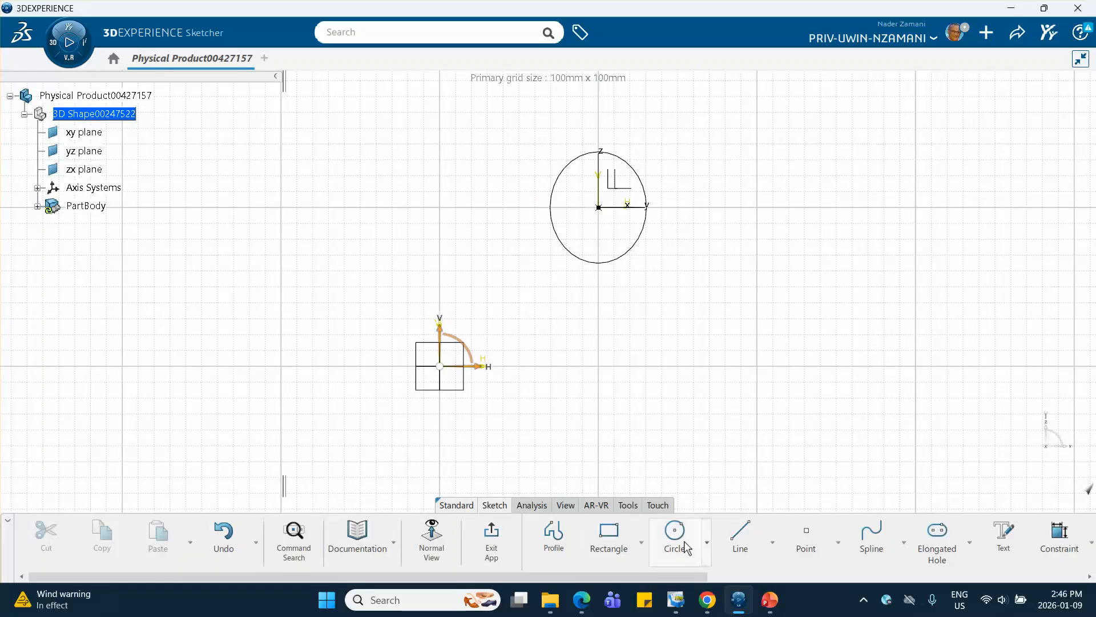
click(865, 542)
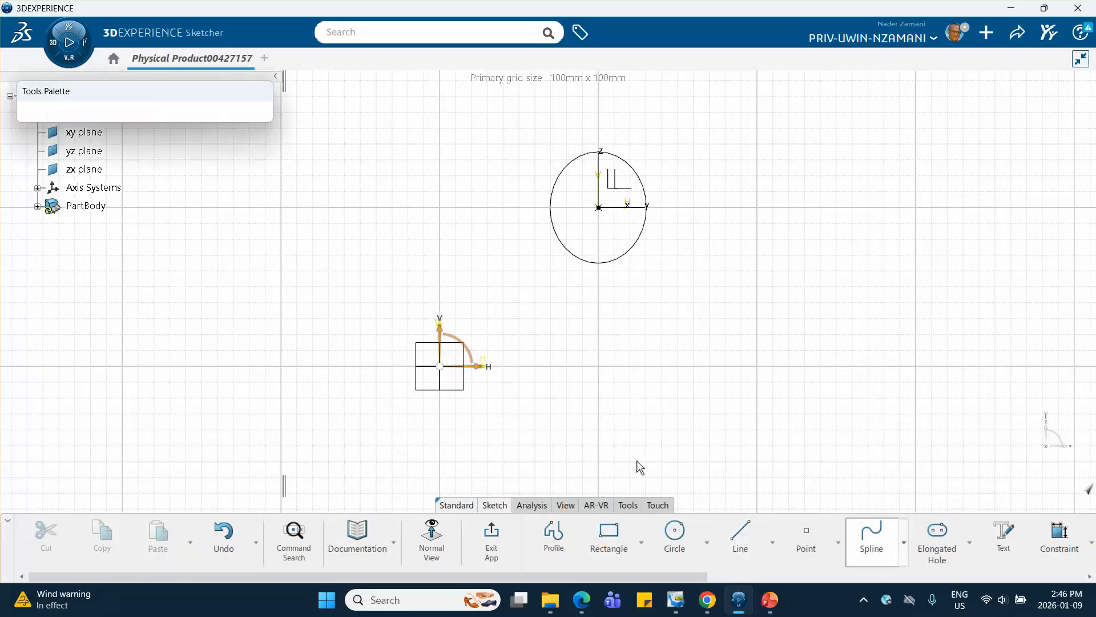
click(496, 413)
click(575, 326)
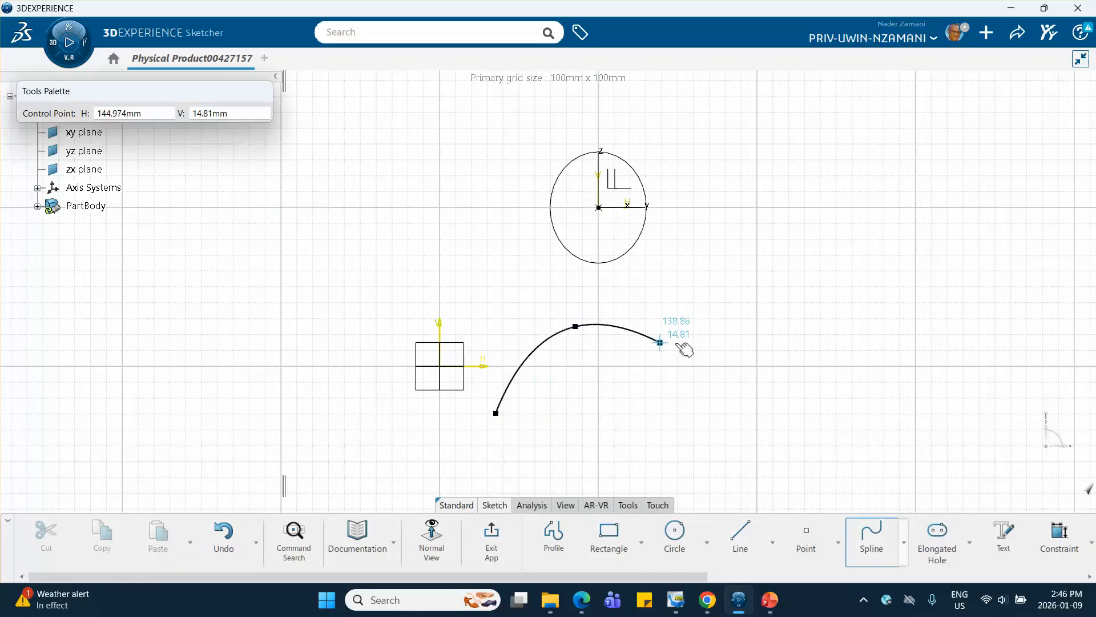
click(699, 343)
click(802, 313)
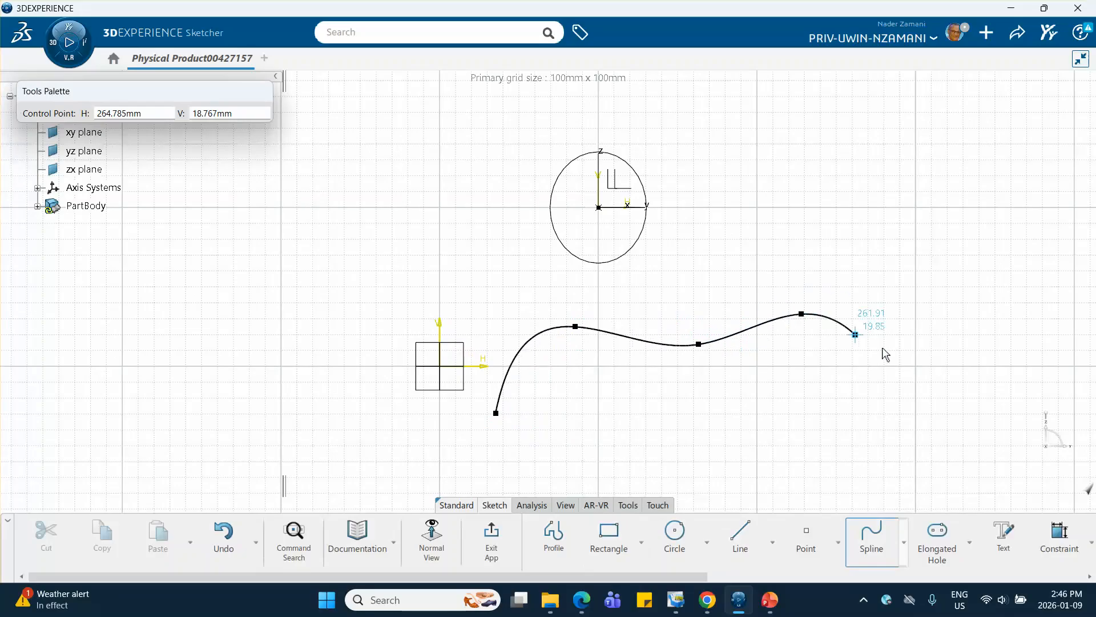
double_click(931, 398)
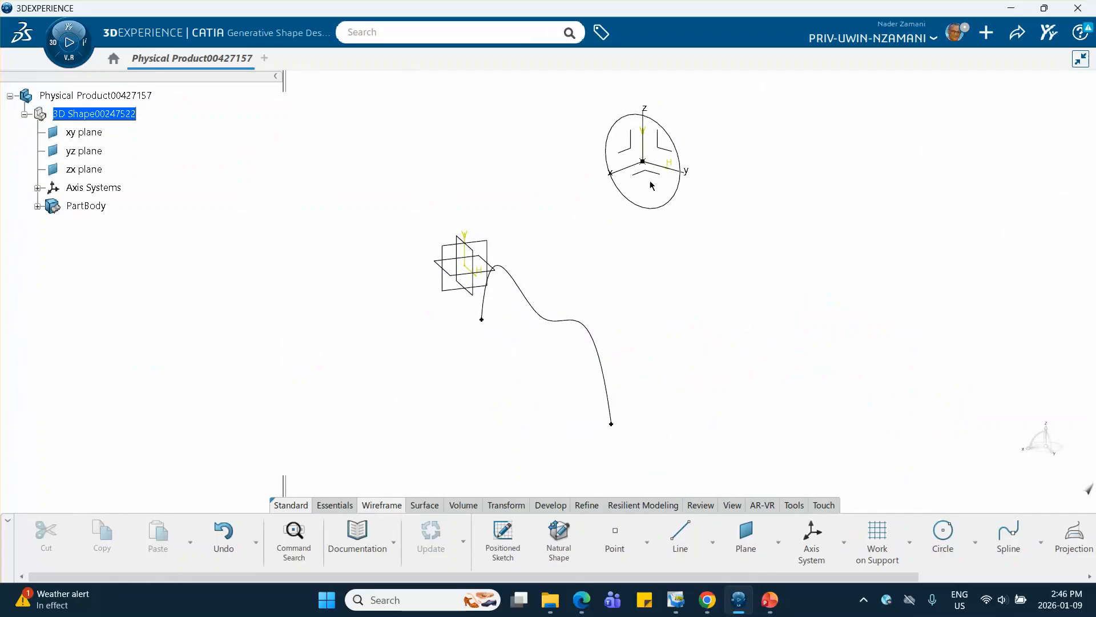
Create a 3D Curve Offset of the spline sketch with the absolute xy plane as pulling direction and a 116 mm offset.
middle_drag(691, 330, 741, 328)
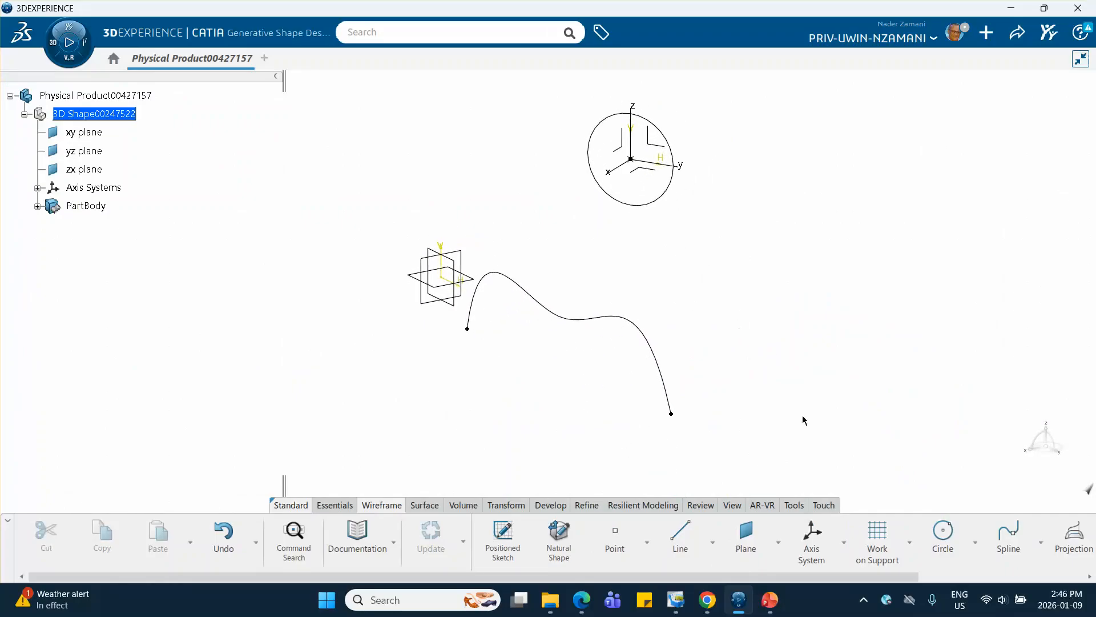
scroll(1011, 542, down, 3)
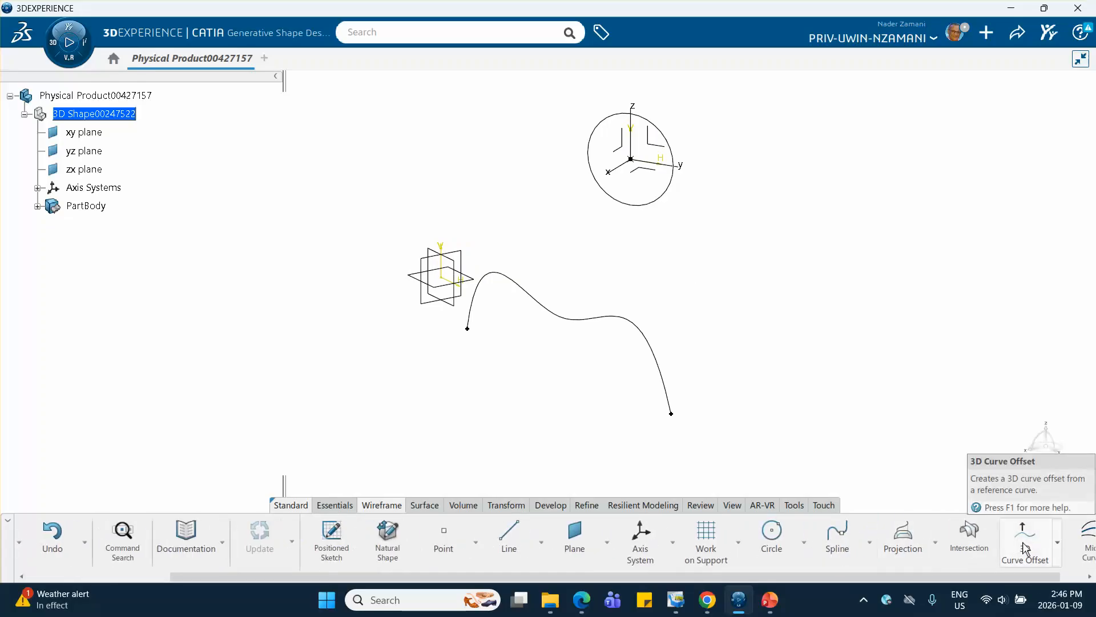
click(1026, 549)
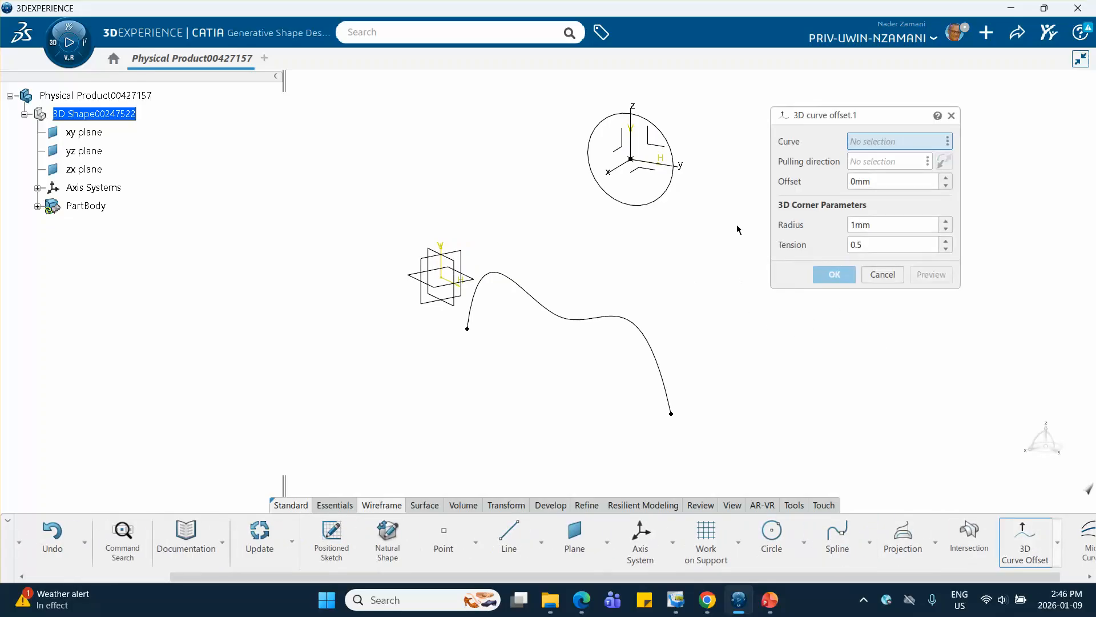
click(622, 319)
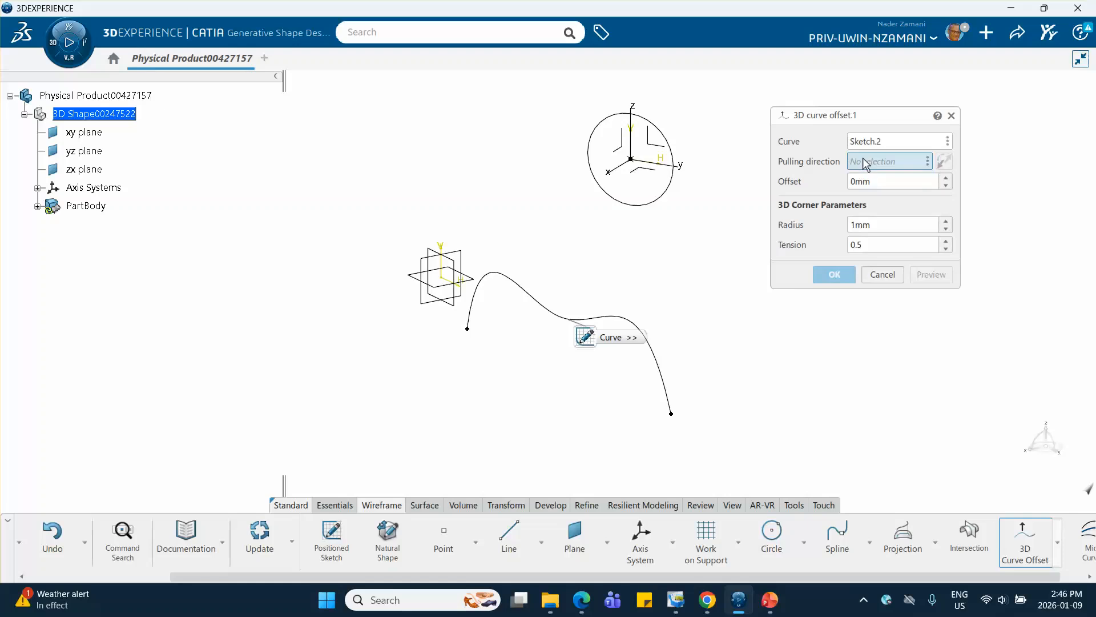
click(444, 291)
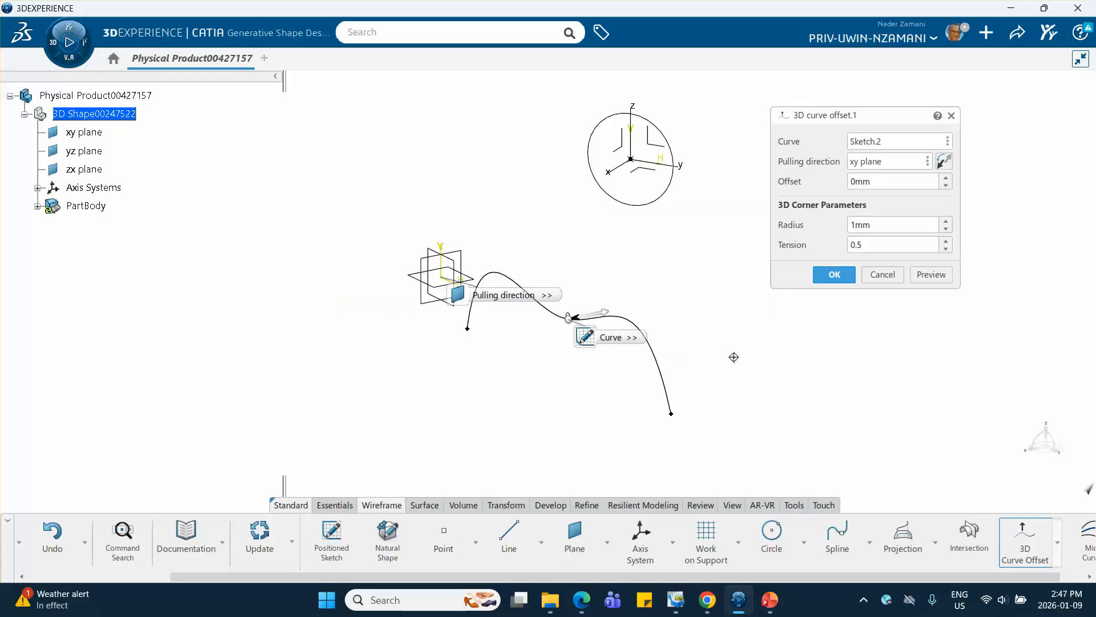
middle_drag(734, 357, 634, 374)
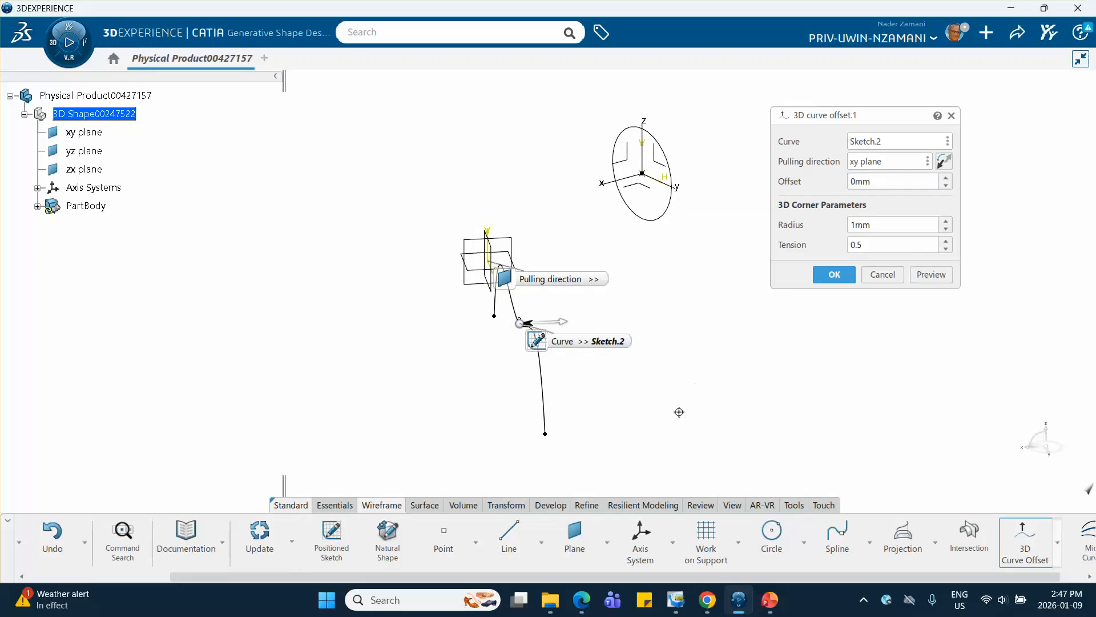
middle_drag(679, 411, 788, 428)
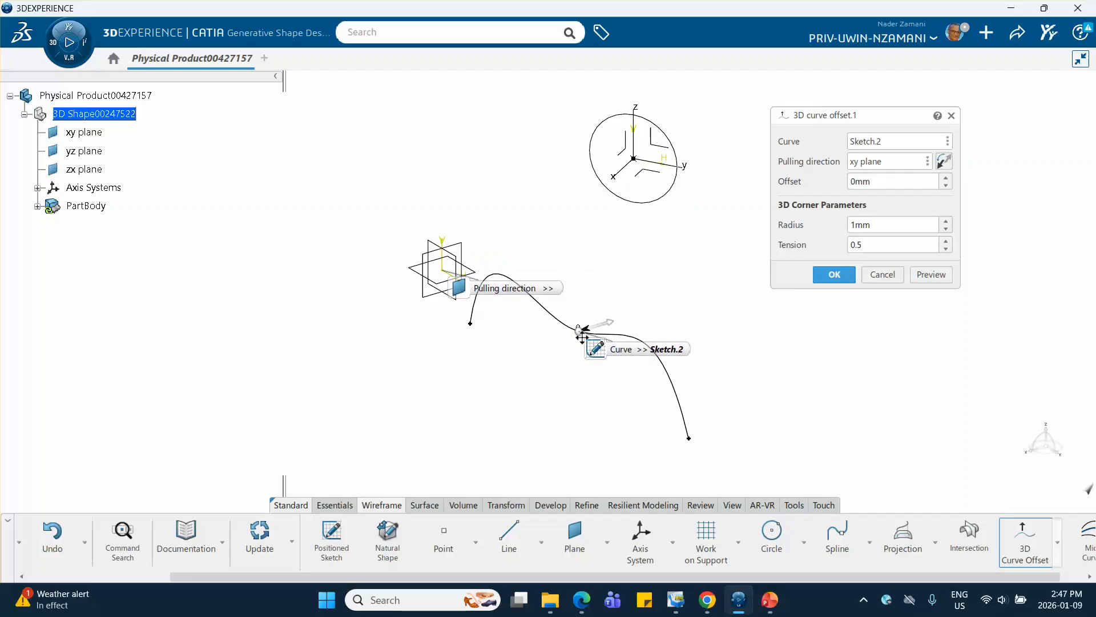
drag(580, 330, 707, 293)
middle_drag(571, 392, 538, 453)
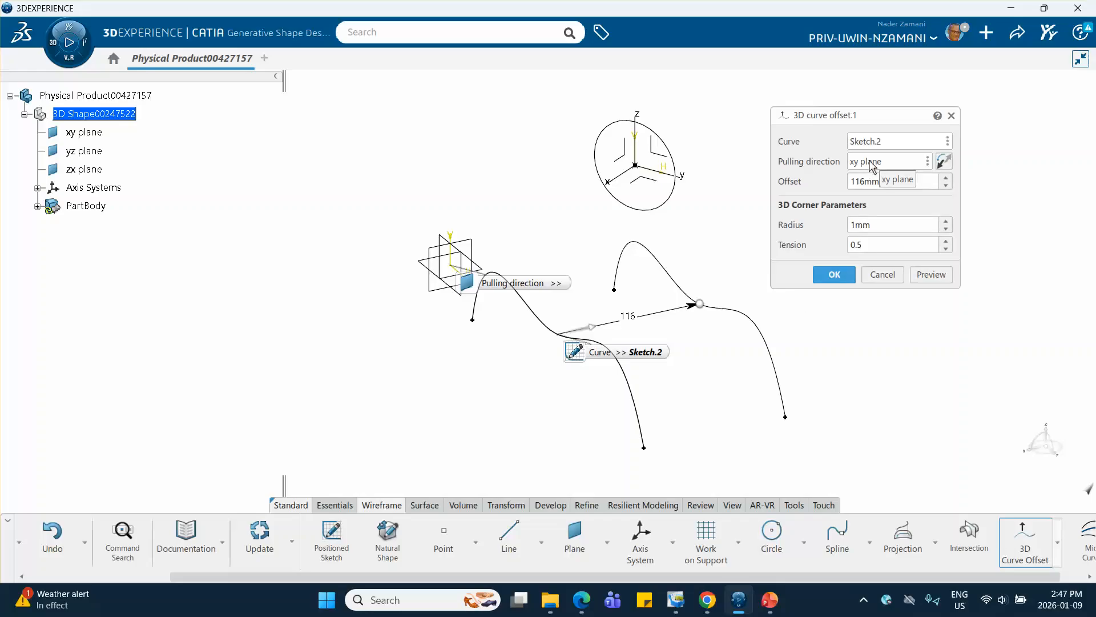
click(835, 275)
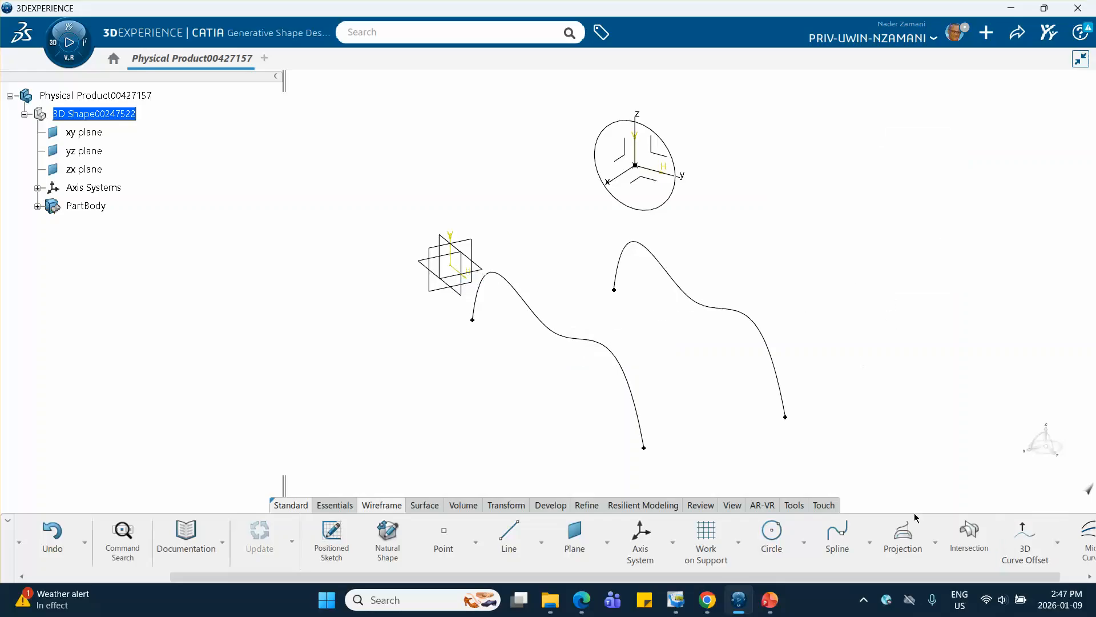
Try a 3D Curve Offset of the spline sketch along the axis system's ZX plane with a 117 mm offset, and cancel it.
click(1026, 551)
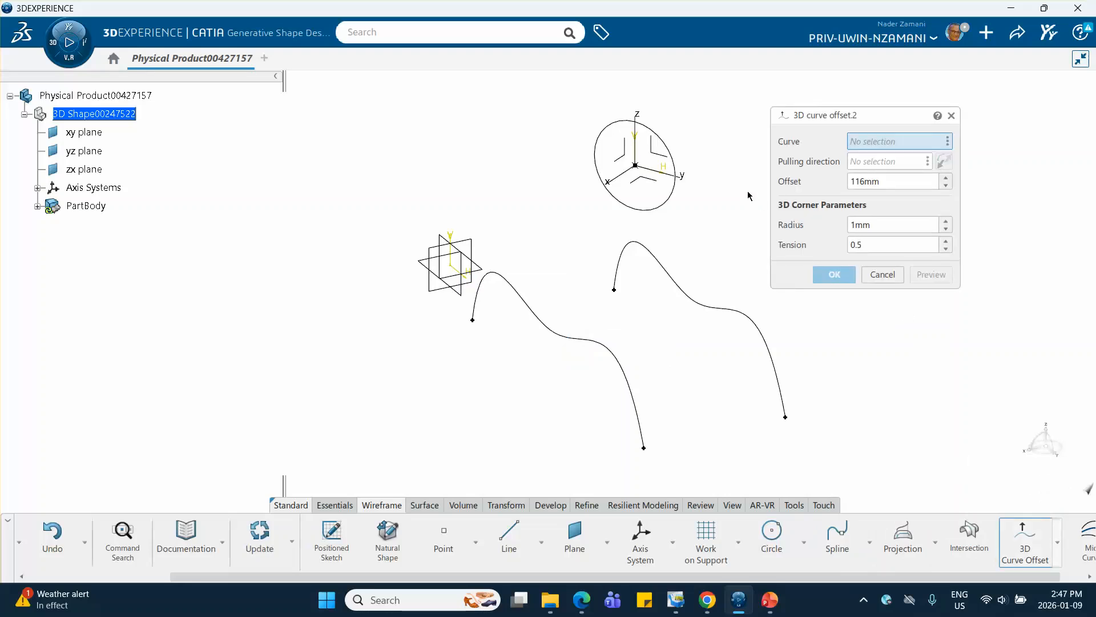
click(533, 304)
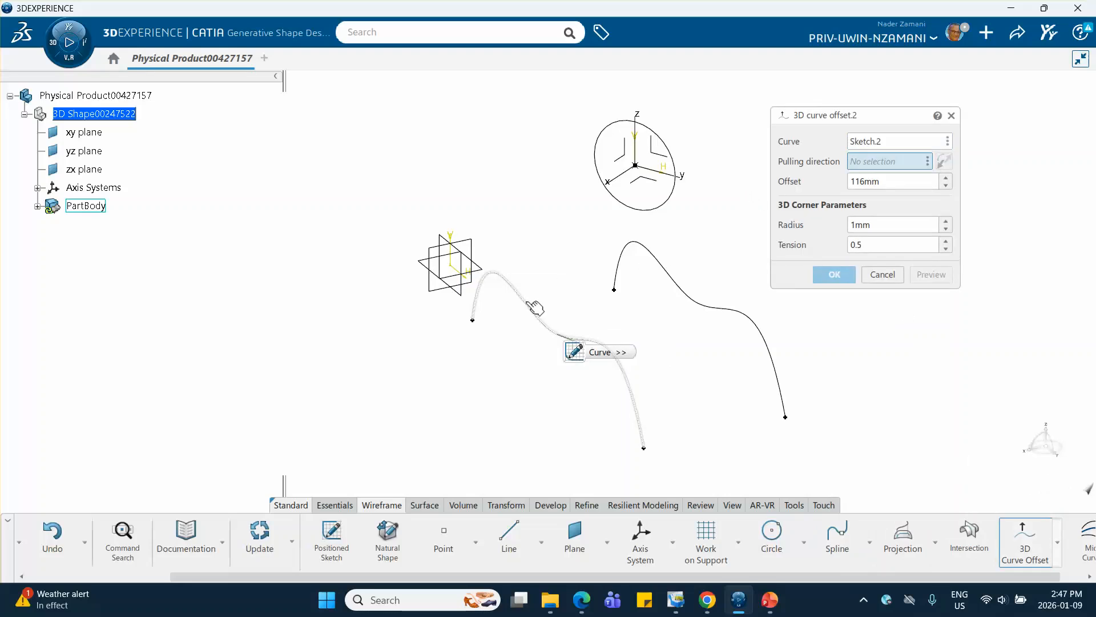
click(629, 166)
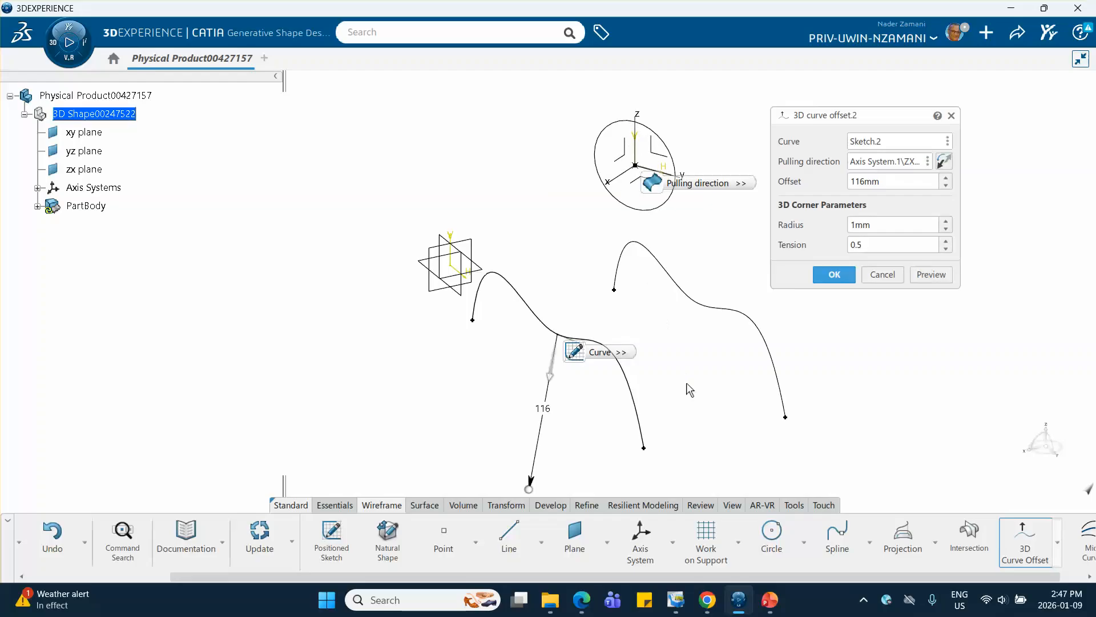
middle_drag(689, 390, 402, 406)
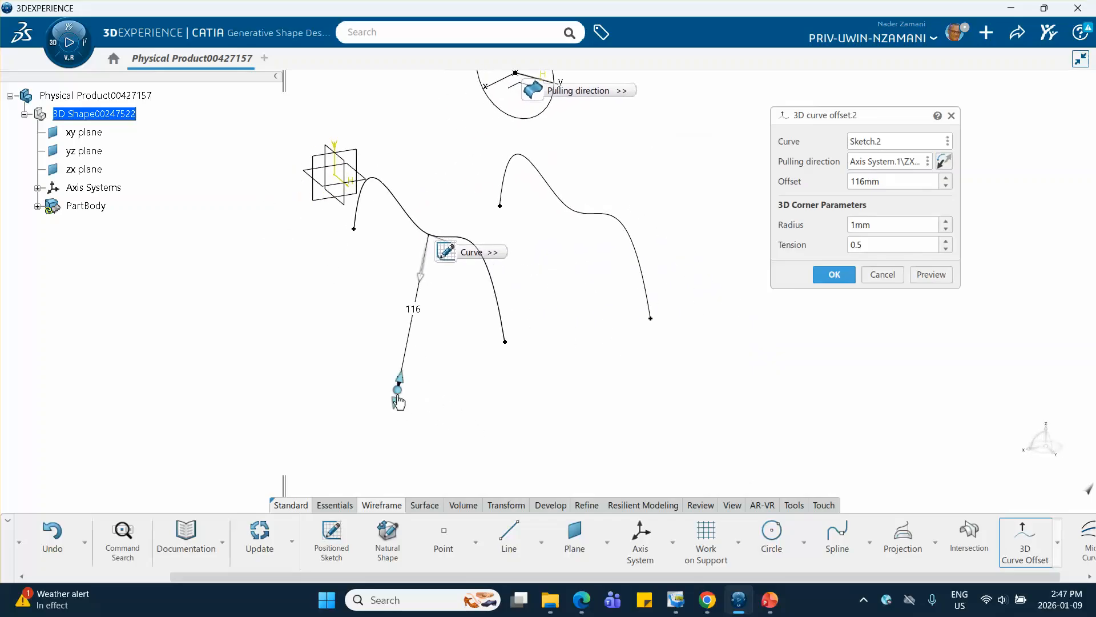
drag(398, 403, 395, 411)
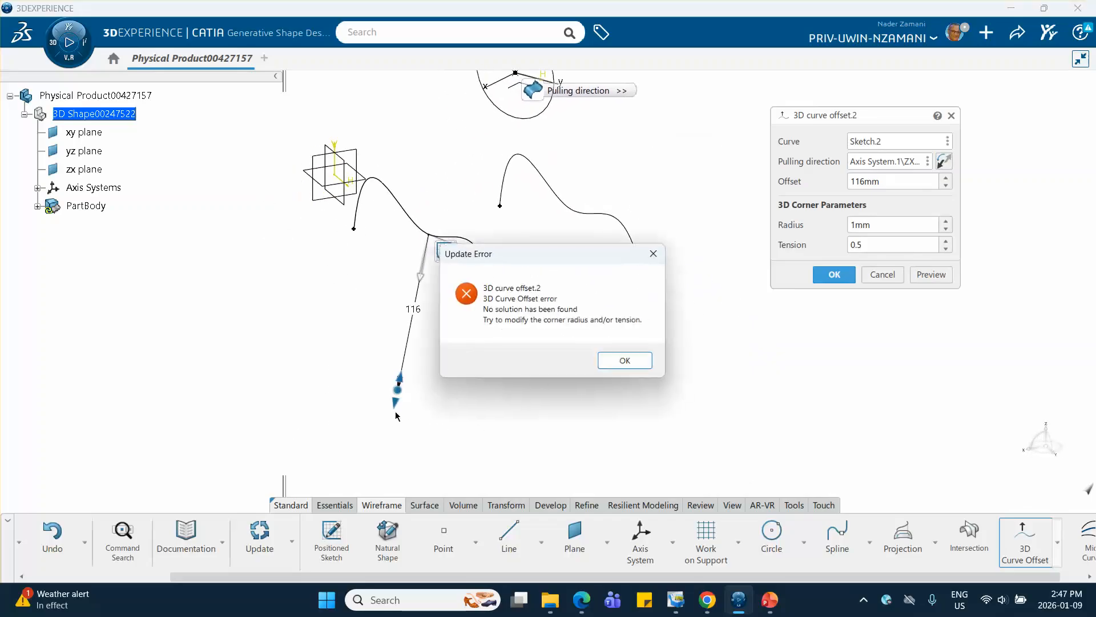
click(623, 364)
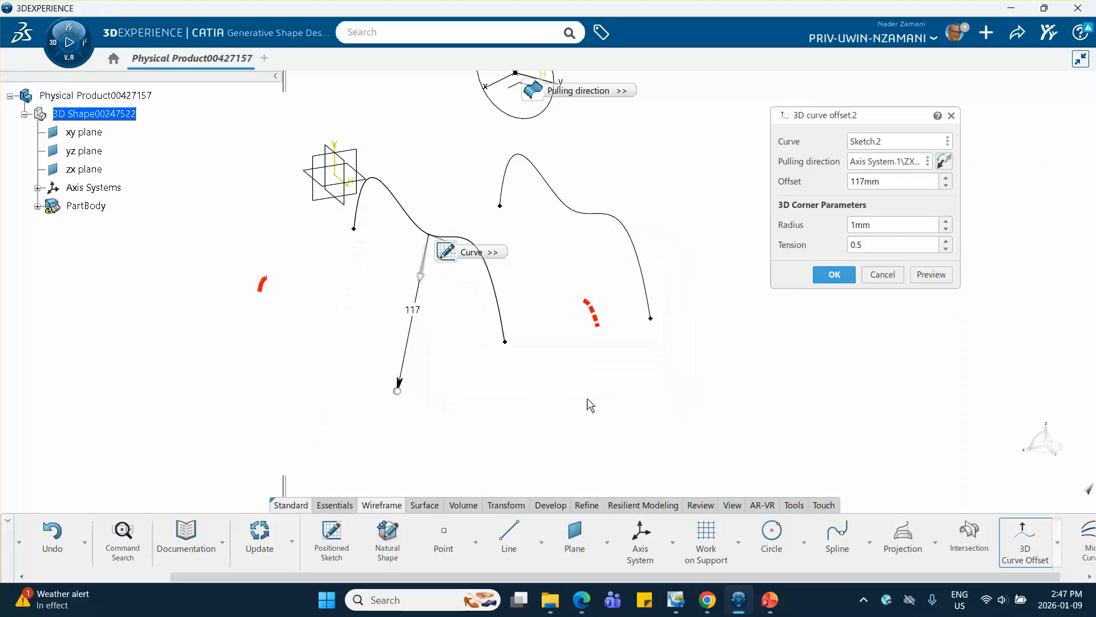
click(881, 274)
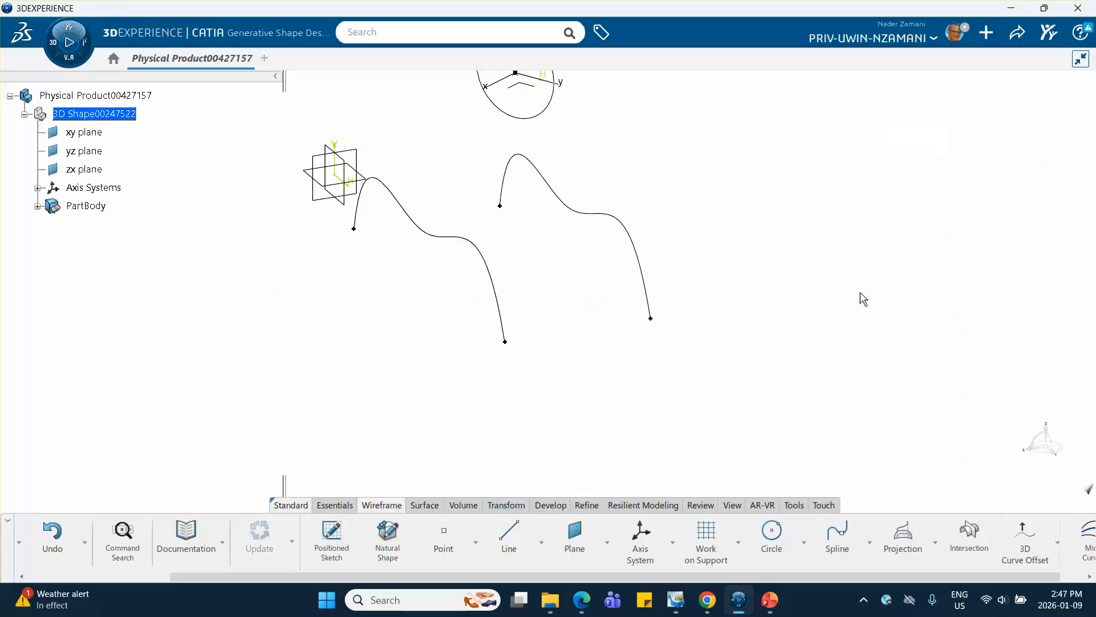
Try a 3D Curve Offset of the spline sketch along the absolute yz plane with offsets of -67 and -65 mm, and cancel it.
click(1025, 539)
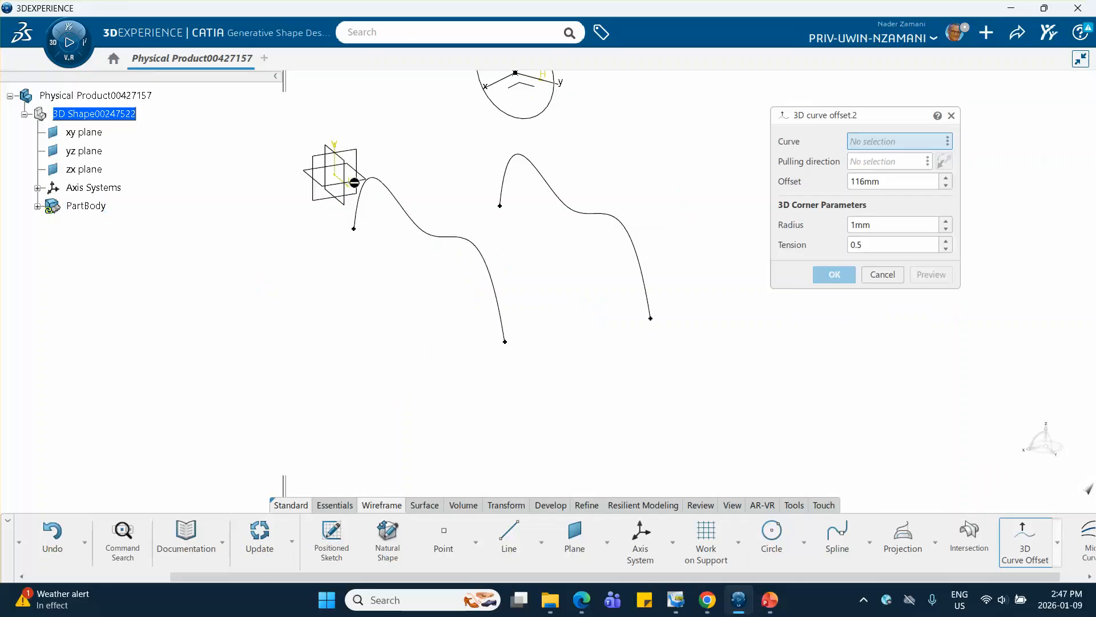
middle_drag(331, 158, 464, 233)
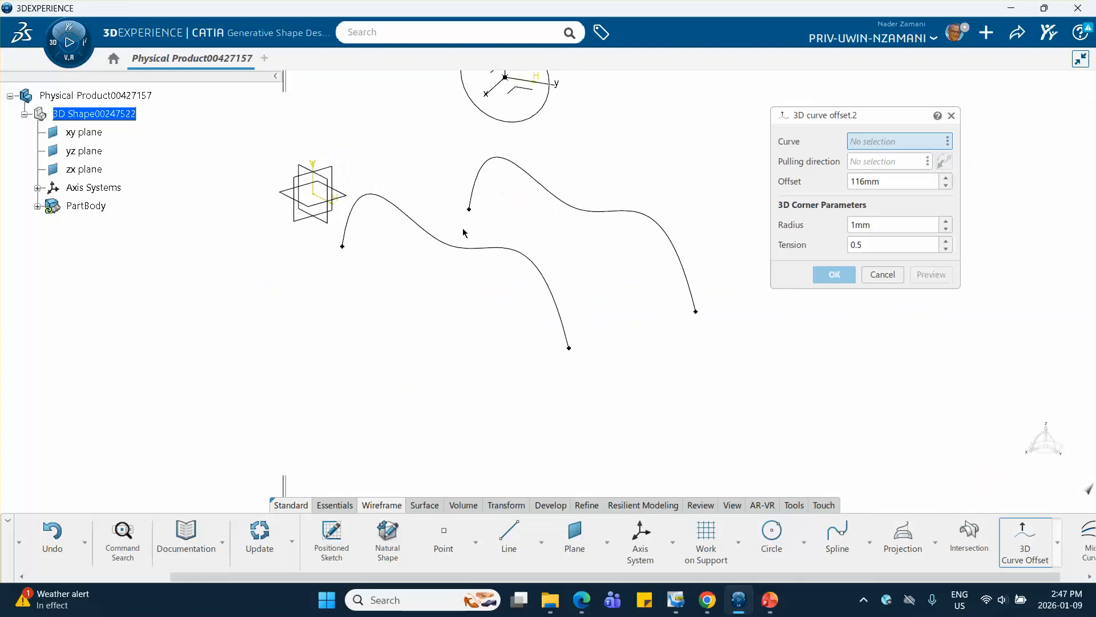
click(478, 256)
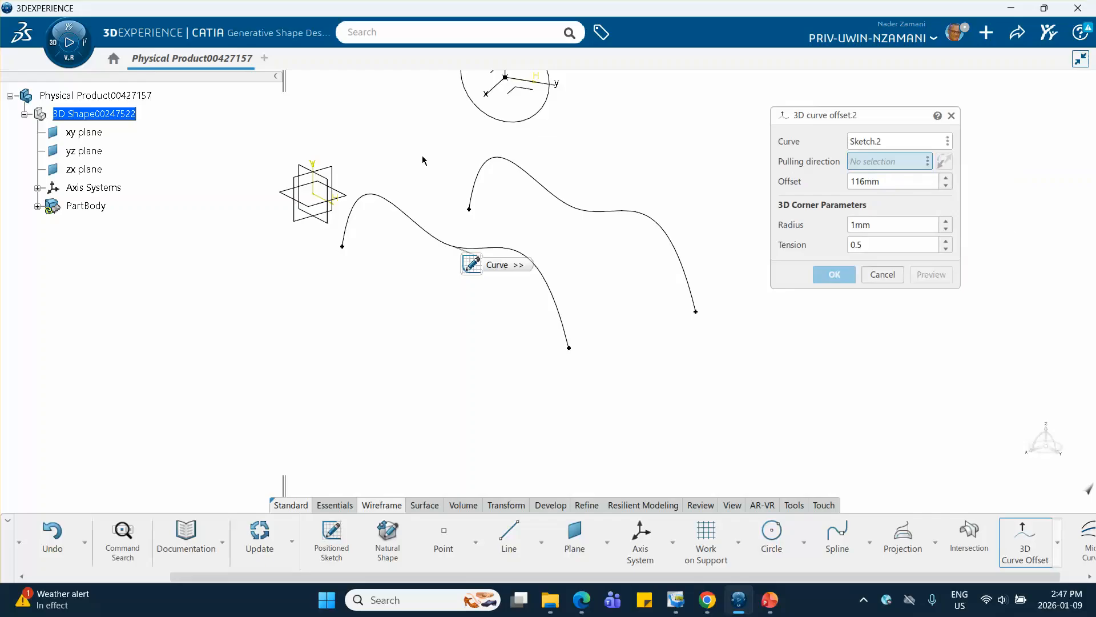
click(331, 182)
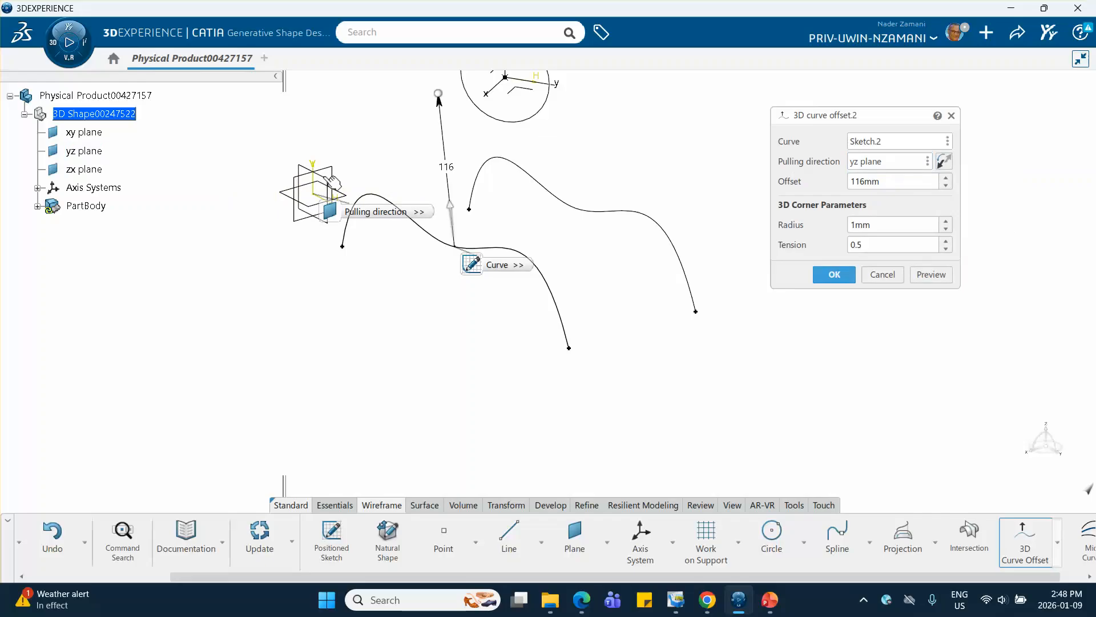
mouse_move(607, 233)
middle_down()
mouse_move(491, 247)
mouse_move(604, 262)
mouse_move(651, 249)
middle_up()
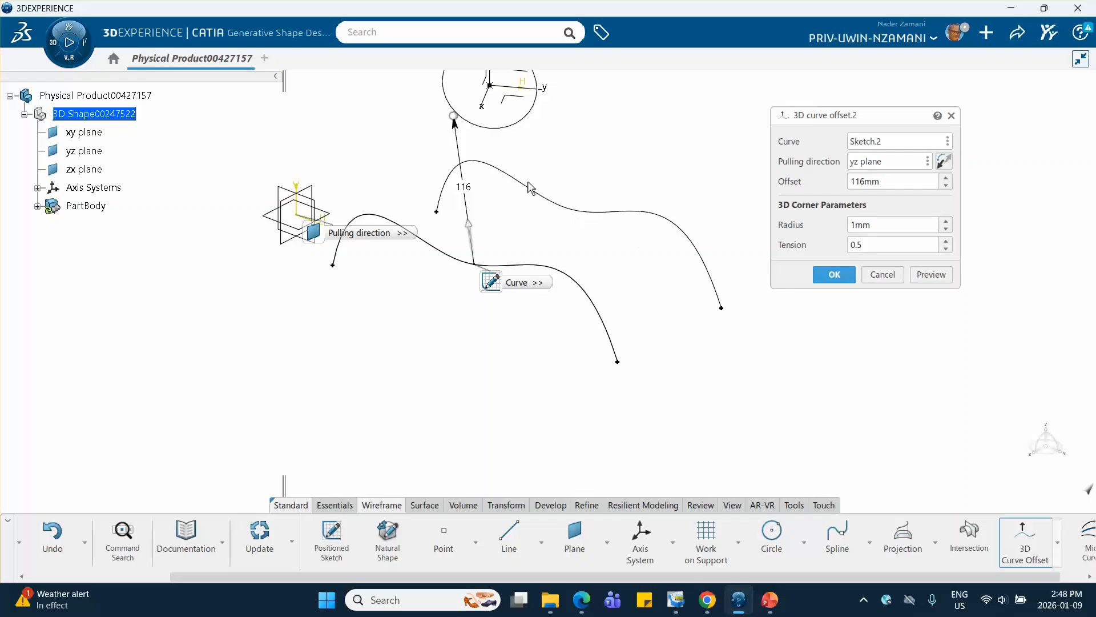
middle_drag(531, 188, 421, 205)
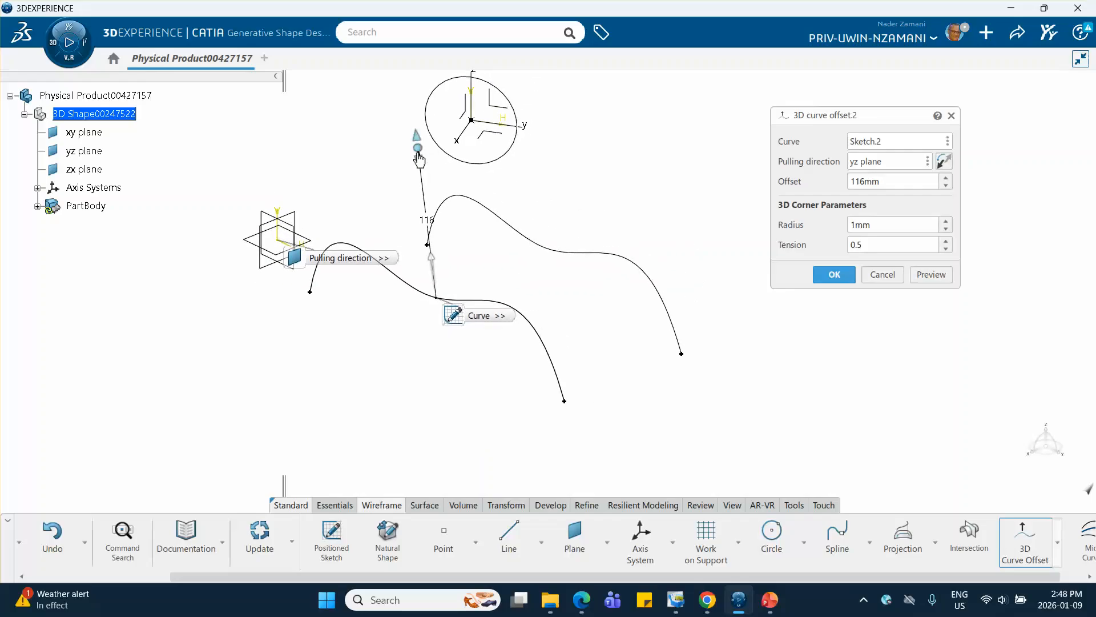
drag(420, 161, 457, 403)
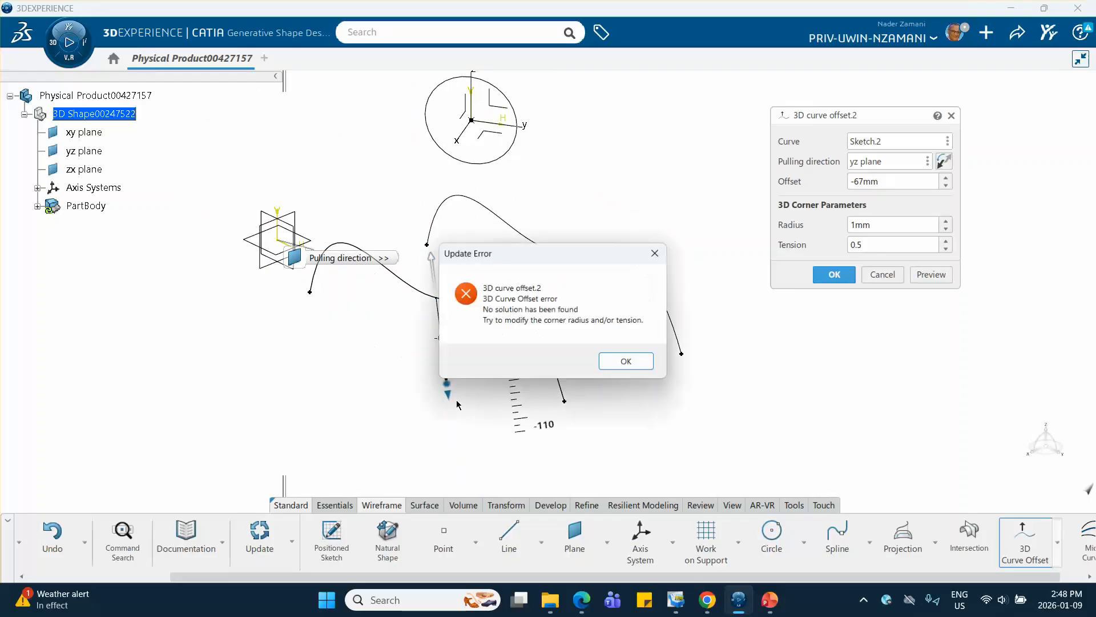
click(627, 362)
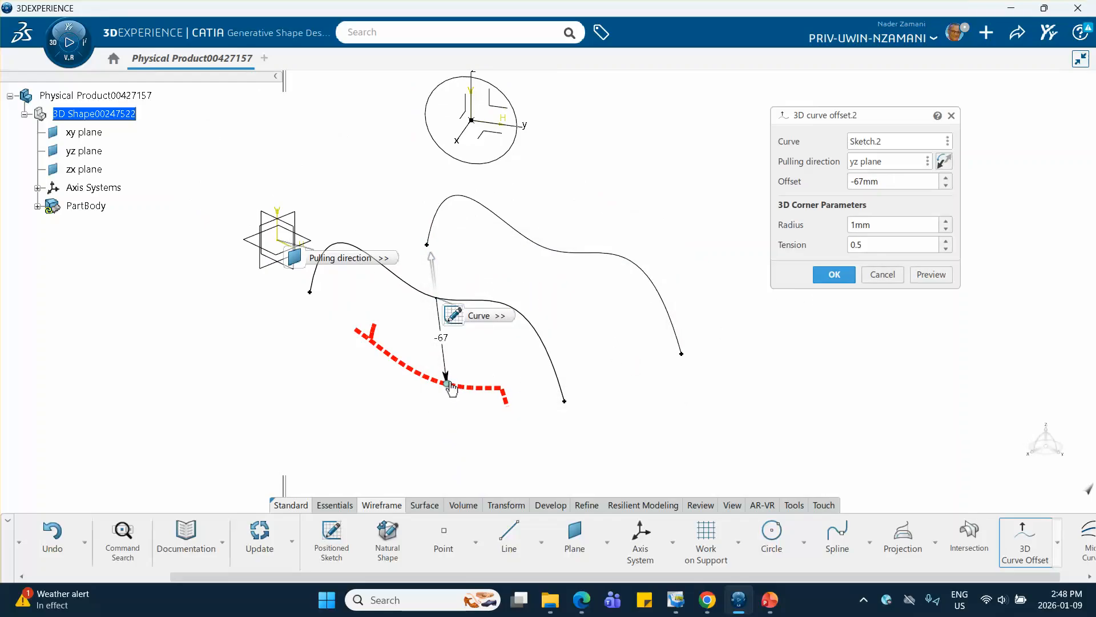
drag(447, 377, 445, 354)
click(624, 367)
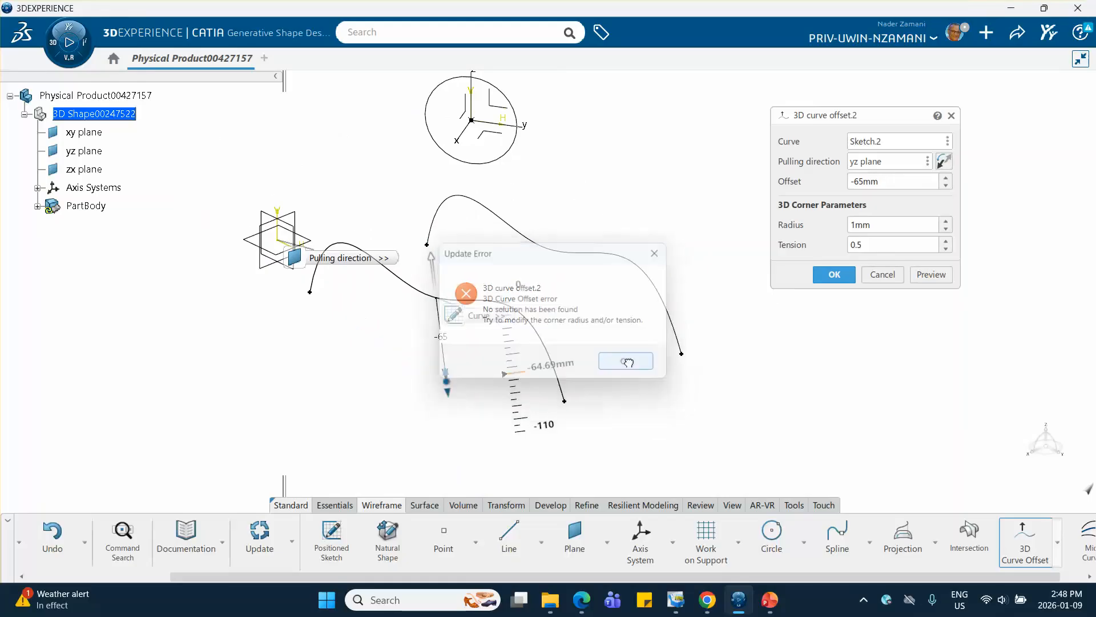
click(883, 271)
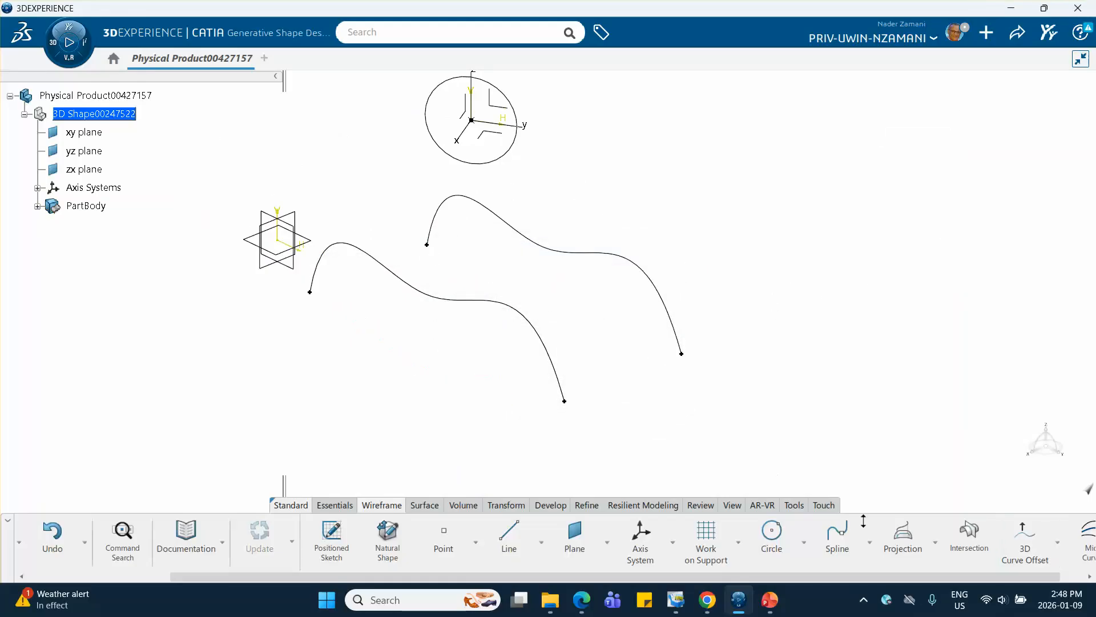
Create a 3D Curve Offset of the spline sketch with the absolute yz plane as pulling direction, an 80 mm offset and a 20 mm corner radius.
click(1025, 539)
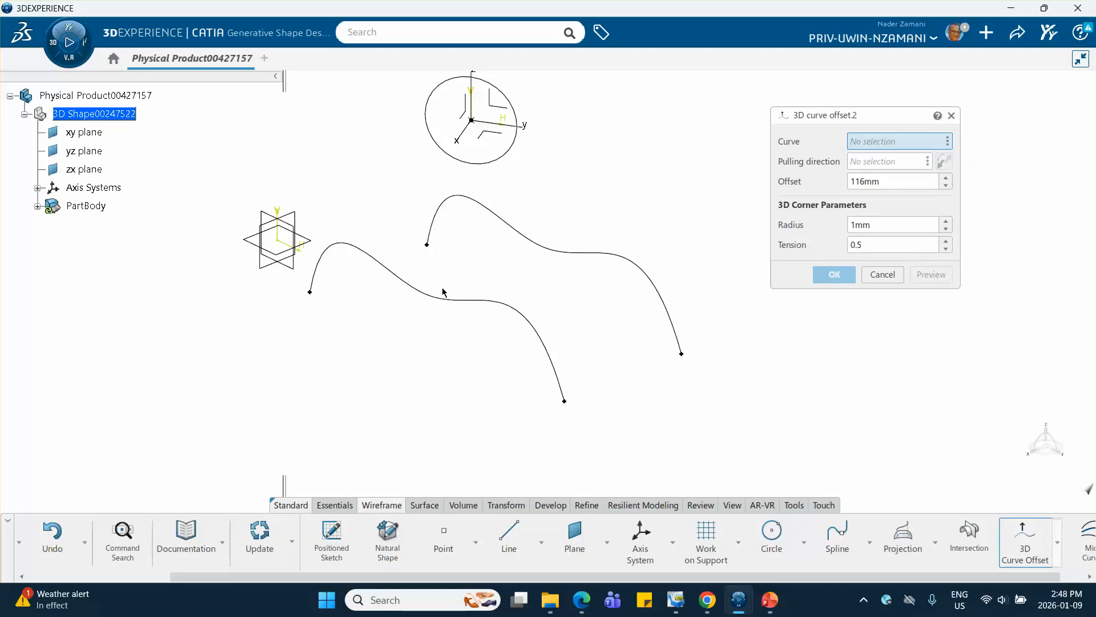
click(451, 302)
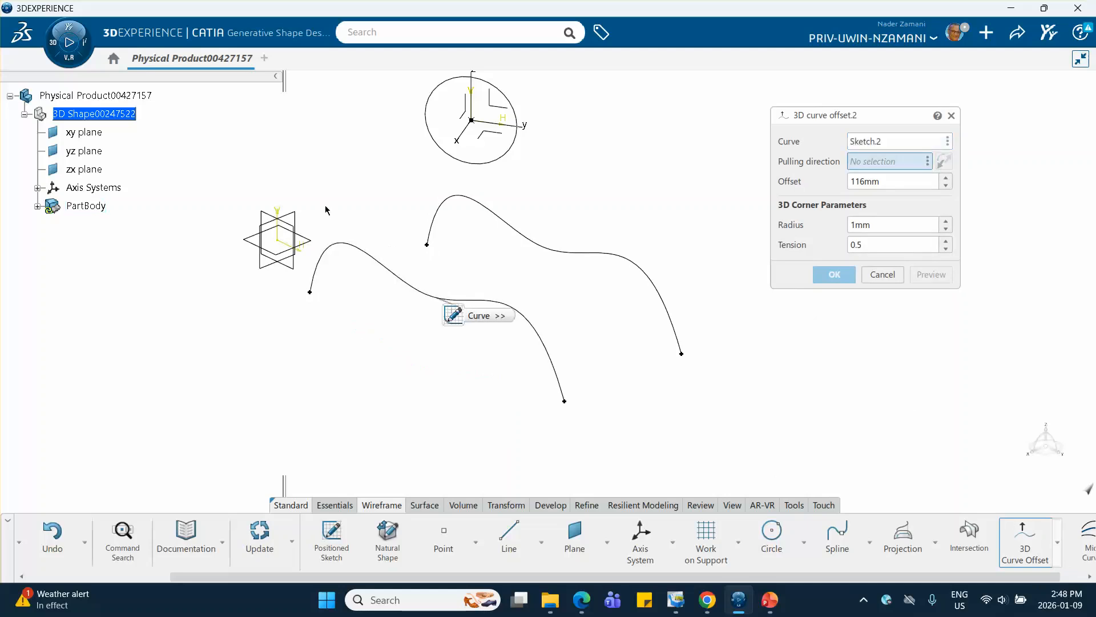
click(280, 221)
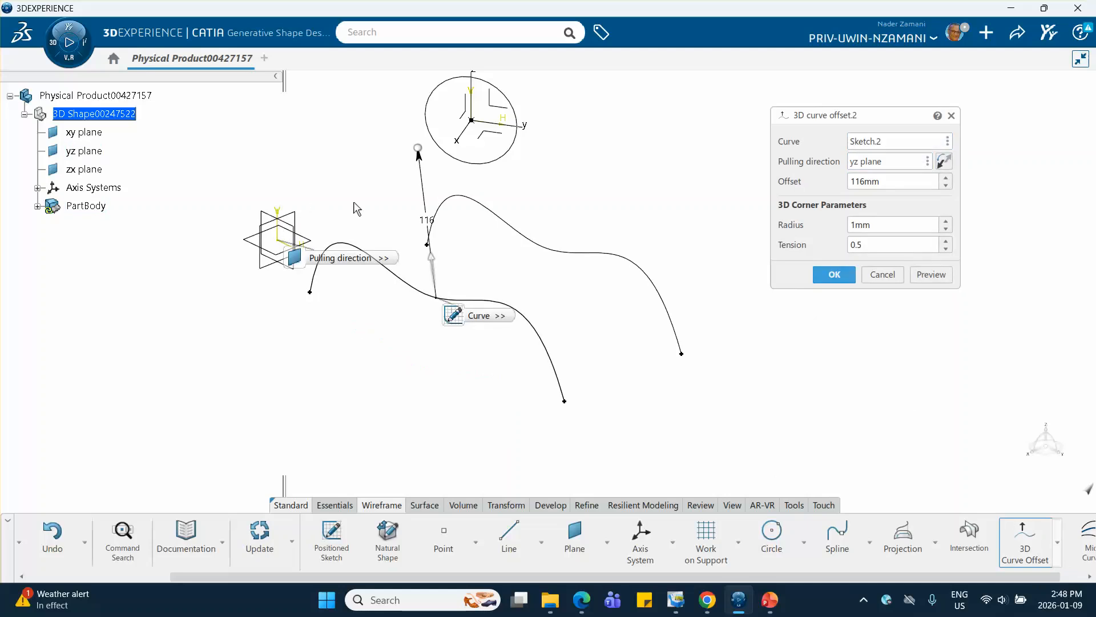
drag(419, 153, 430, 198)
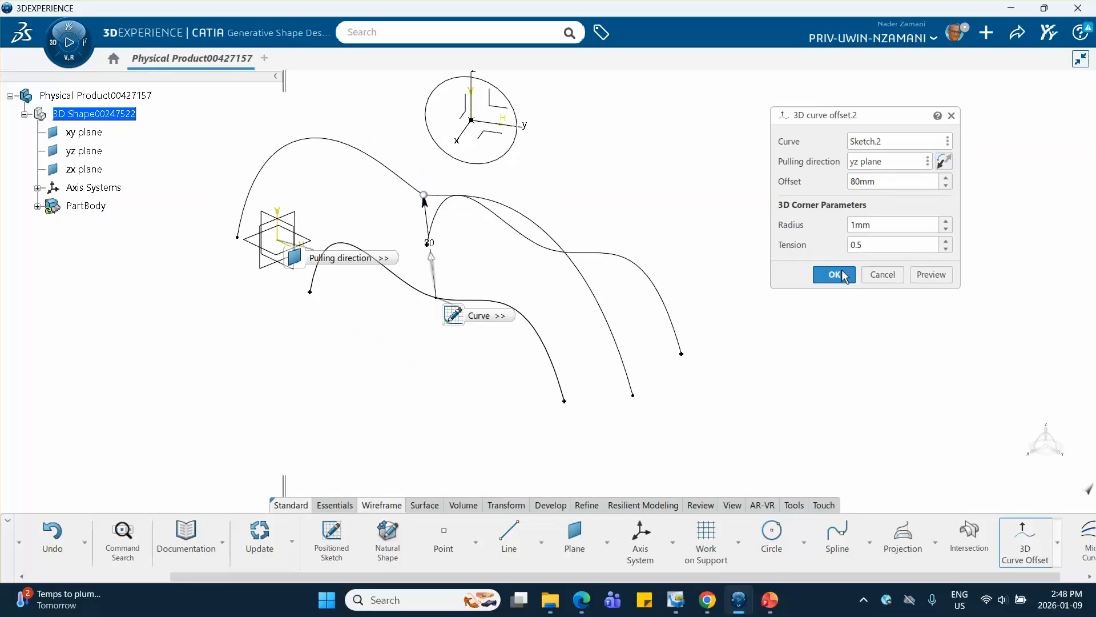
middle_drag(533, 301, 593, 279)
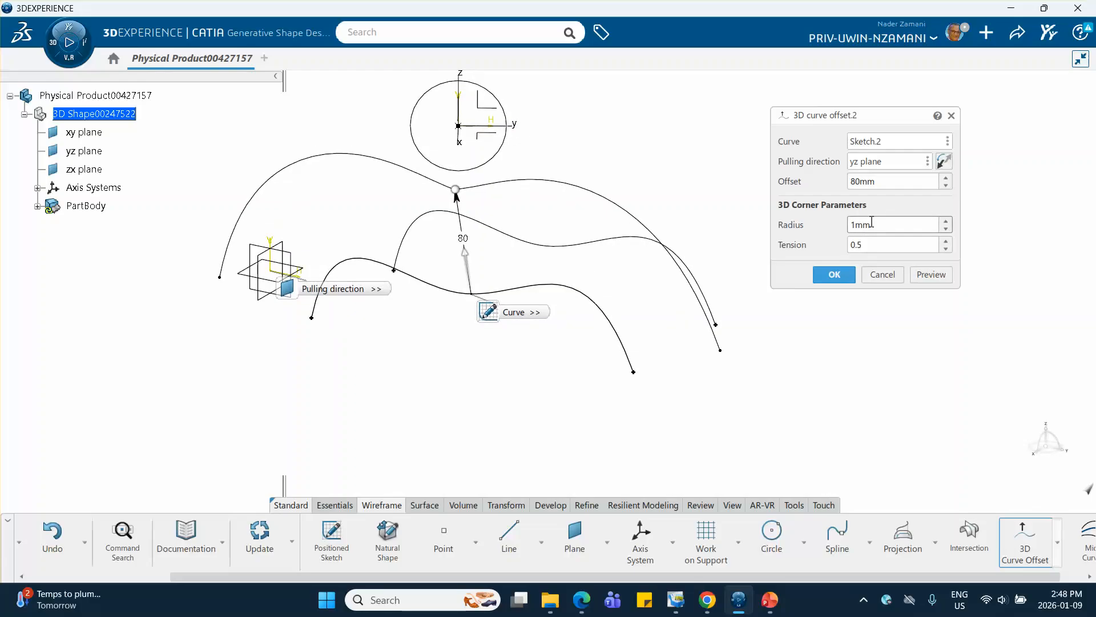
drag(861, 225, 824, 225)
text(20)
click(923, 273)
click(833, 277)
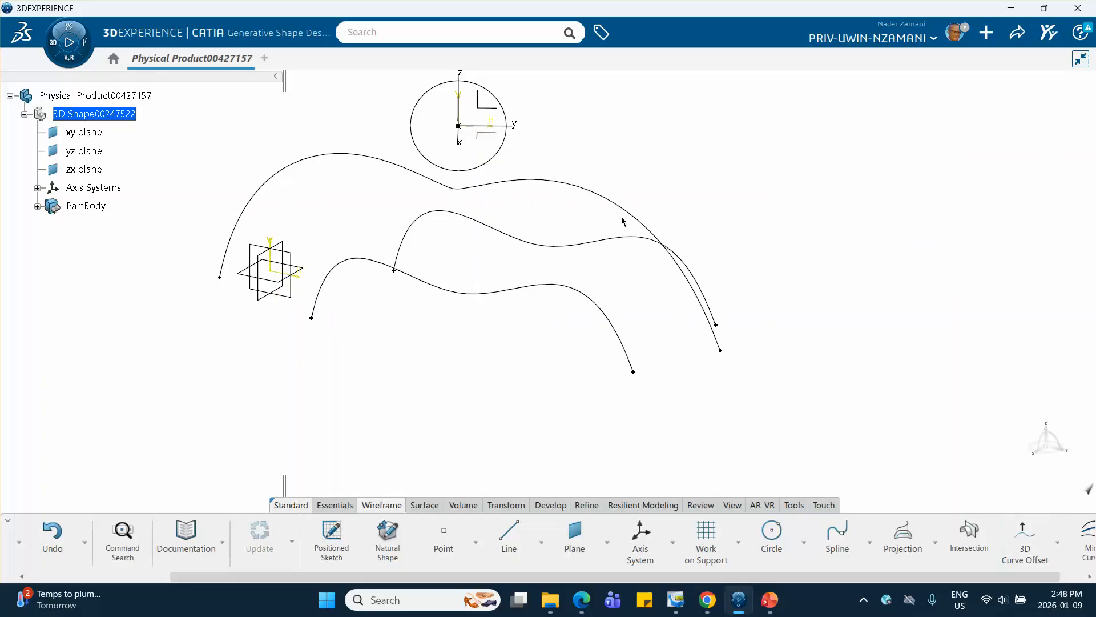
Reopen the yz-plane curve offset and try a different 3D corner radius.
double_click(472, 187)
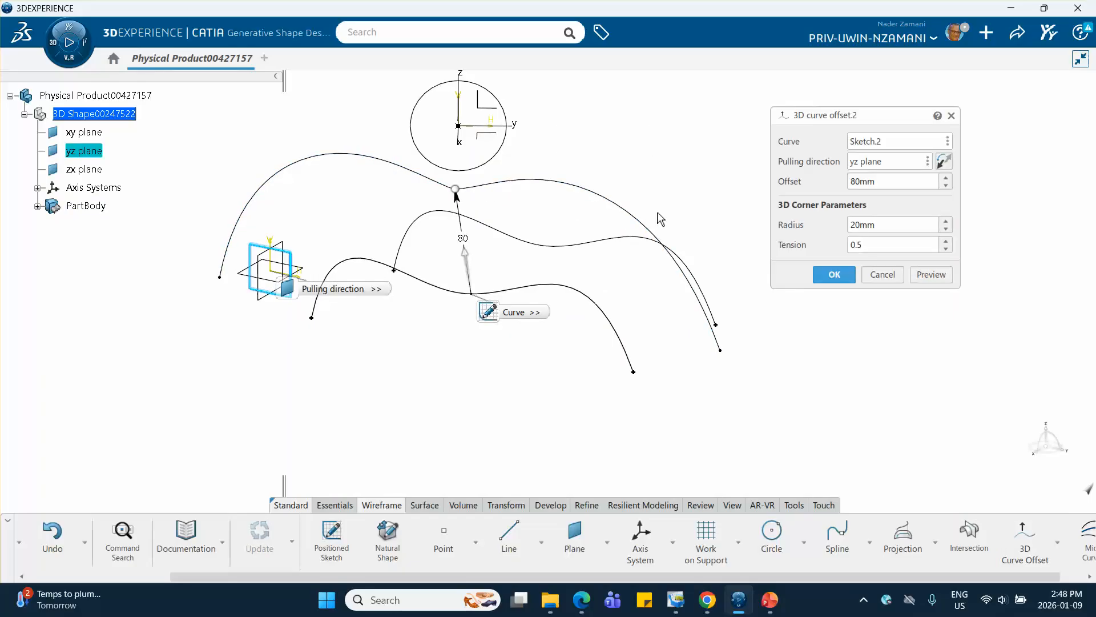
drag(879, 224, 788, 227)
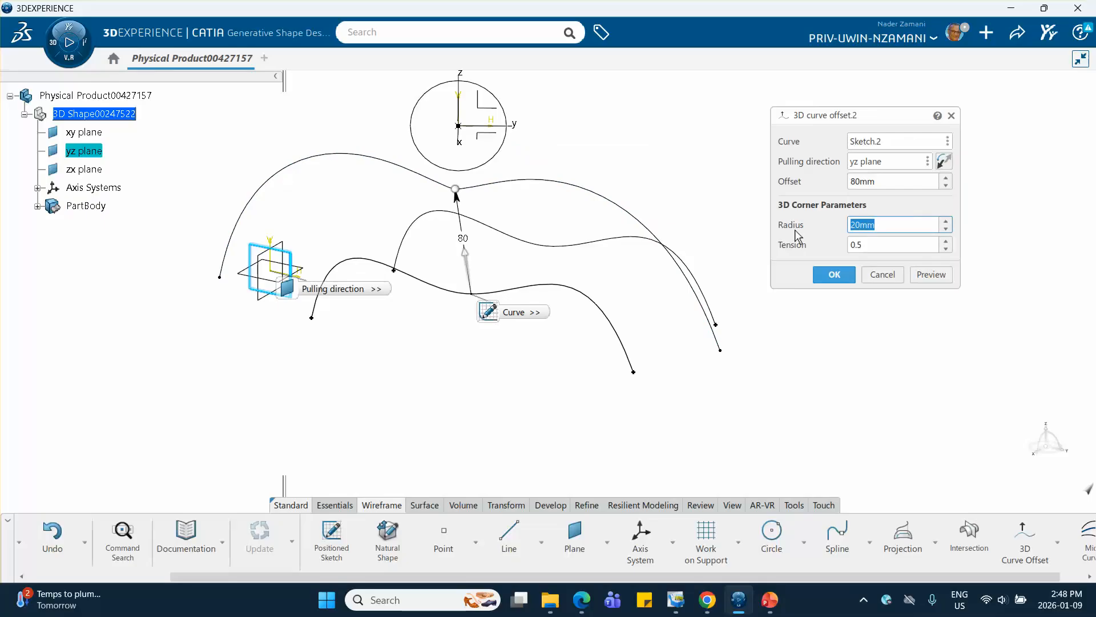
text(80)
click(835, 275)
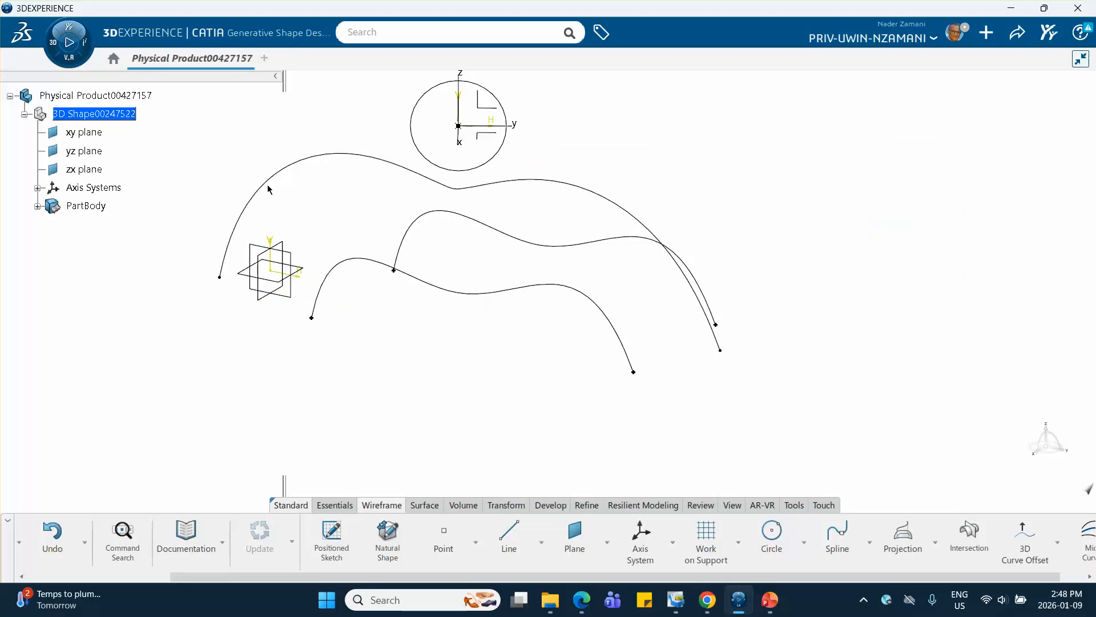
Reopen the second 3D curve offset from the PartBody, set its corner radius to 50 mm, and preview it.
click(38, 207)
click(120, 298)
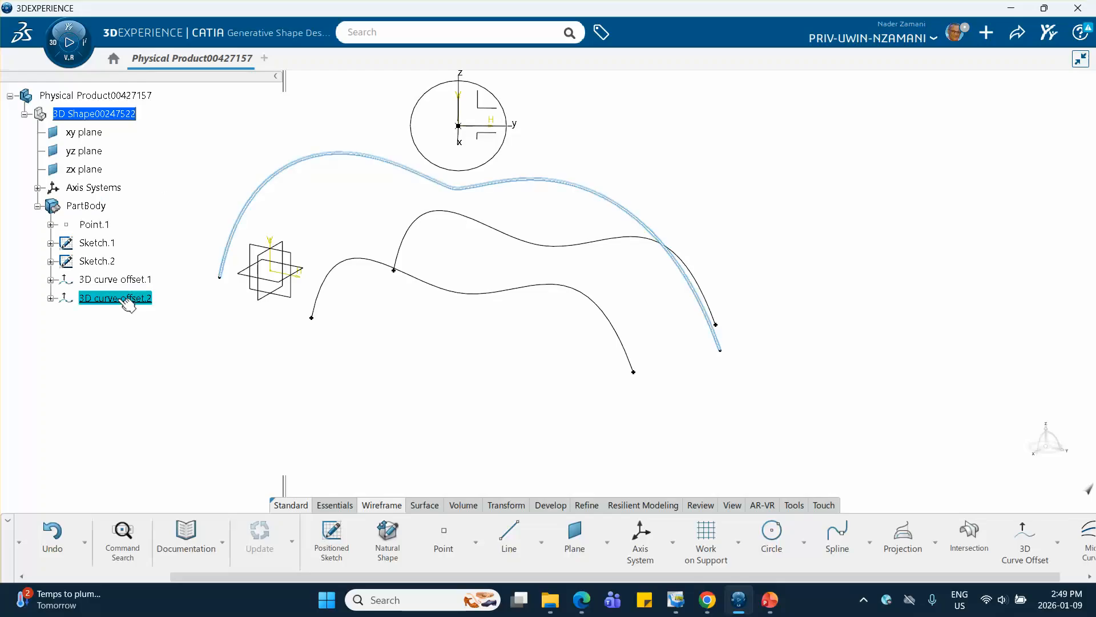
double_click(121, 298)
drag(884, 183, 829, 180)
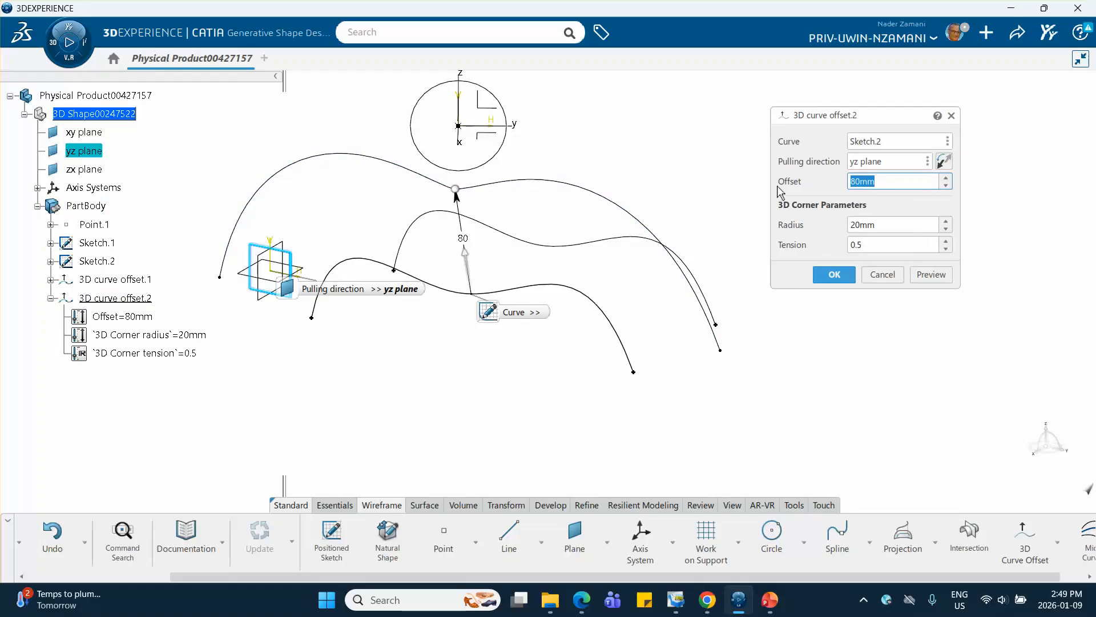
middle_drag(611, 208, 610, 135)
middle_drag(560, 179, 706, 277)
drag(880, 230, 847, 225)
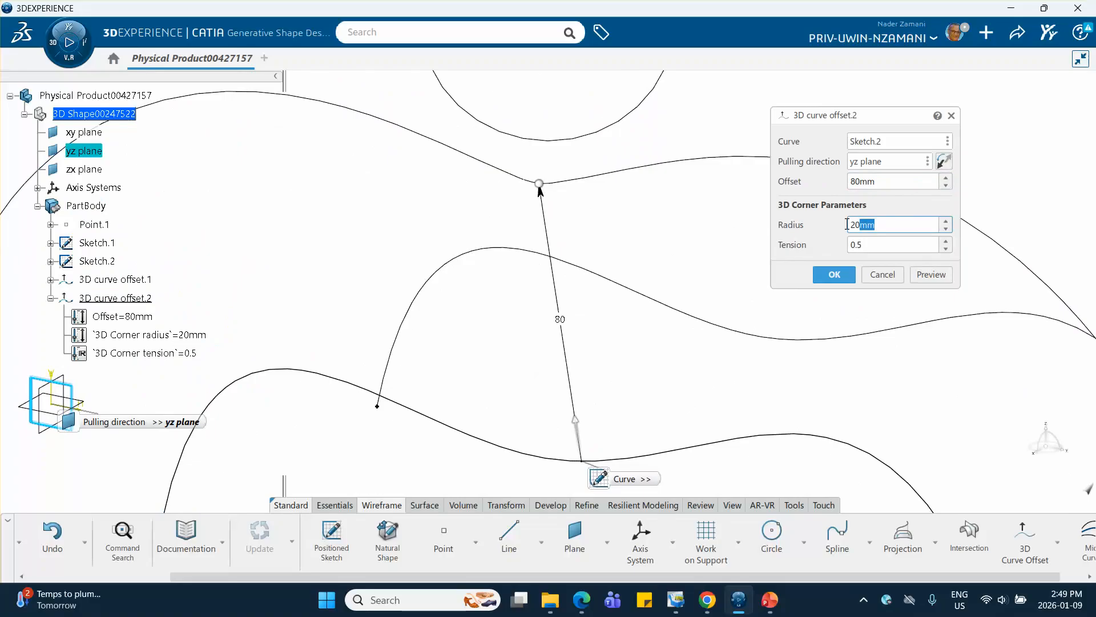
text(50)
click(930, 274)
Try a 3D corner tension of 3 on the curve offset, and dismiss the update error.
click(878, 247)
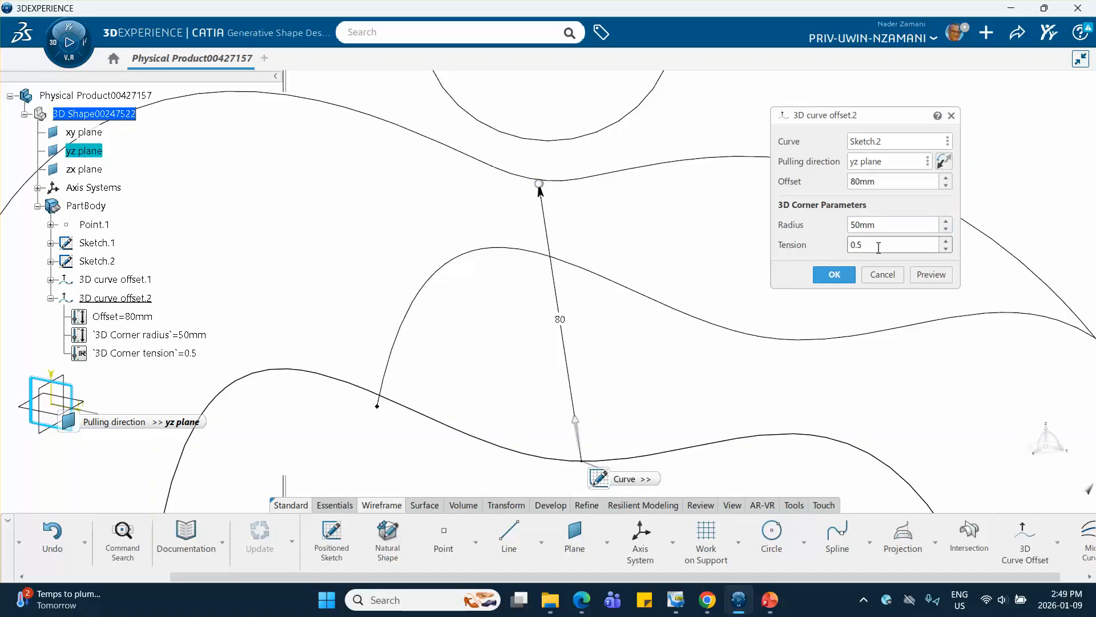
drag(878, 246, 837, 245)
text(3)
click(931, 275)
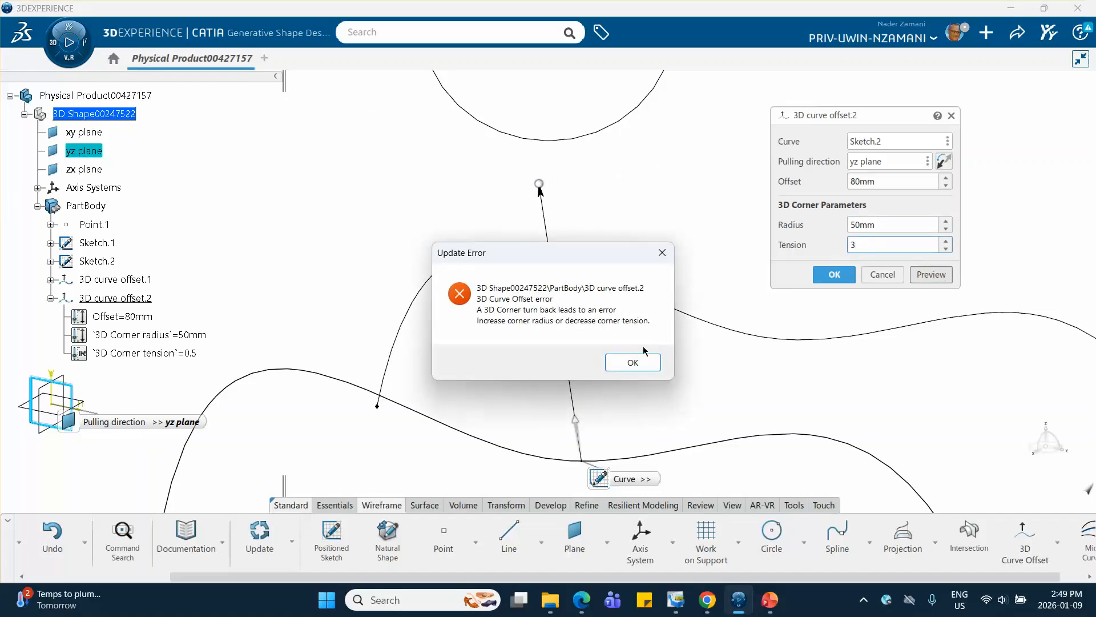
click(640, 360)
click(632, 362)
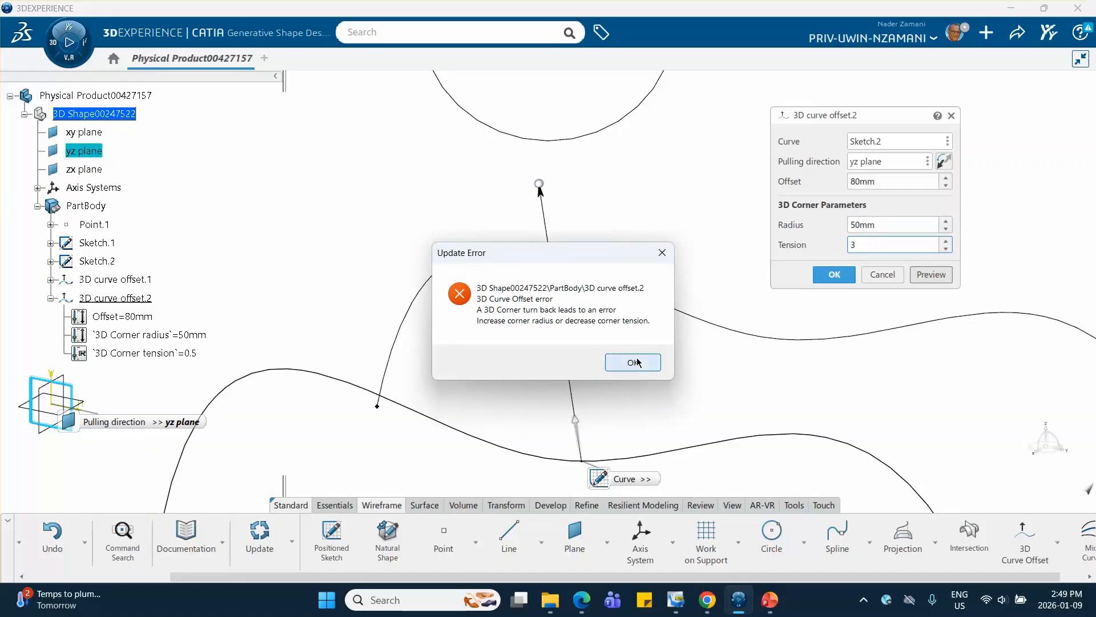
click(632, 362)
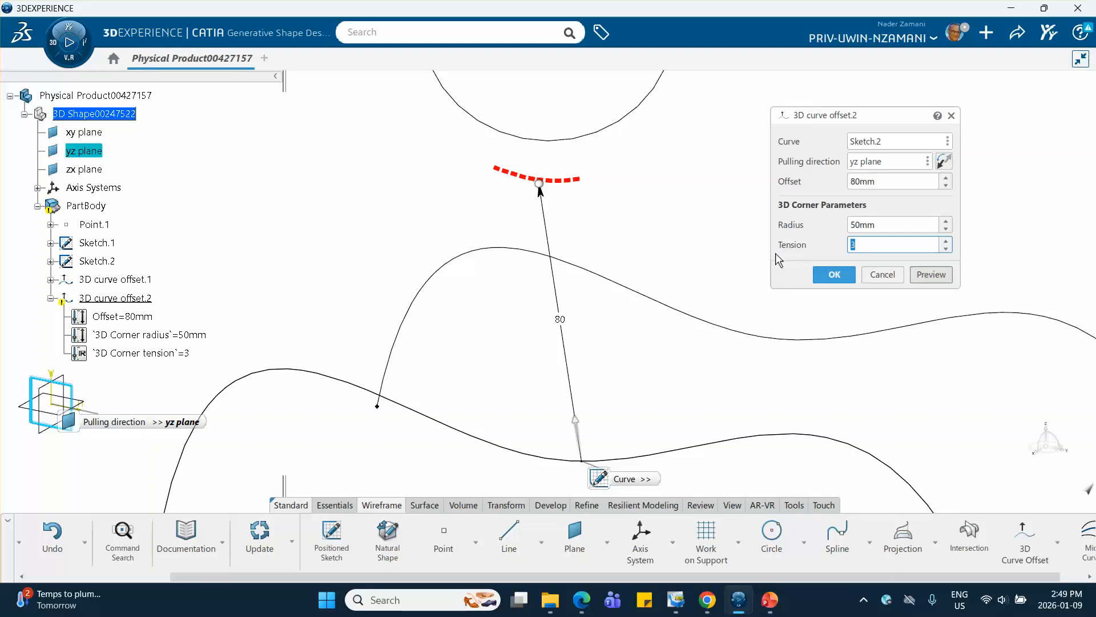
Set the curve offset's 3D corner tension to 0.5 and preview the curve.
text(0.5)
click(931, 274)
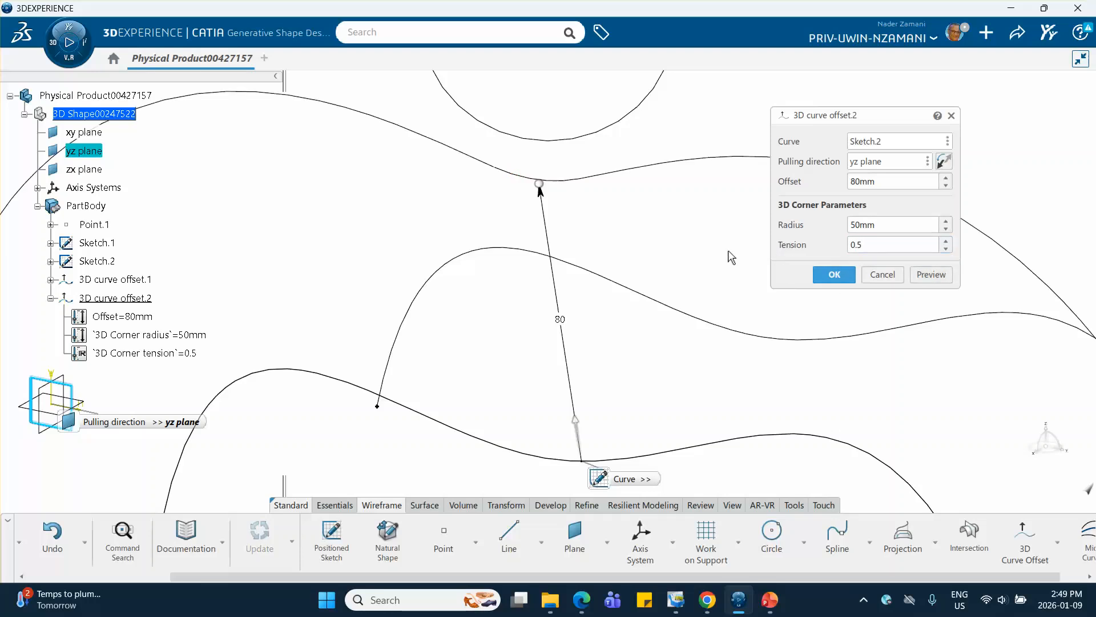
click(843, 271)
middle_drag(685, 212, 537, 273)
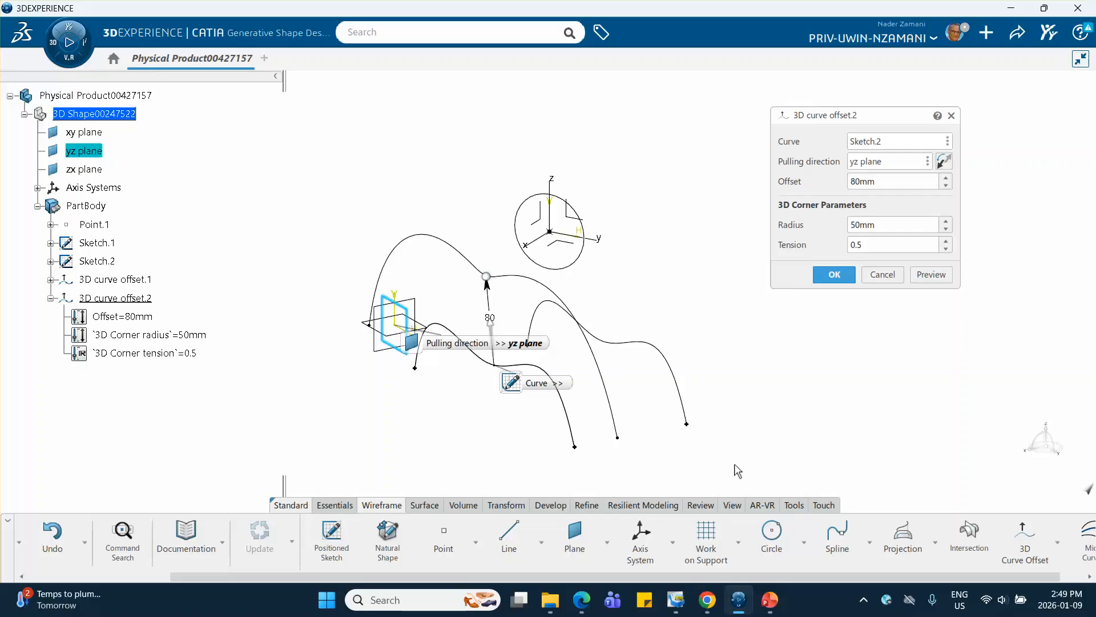
Switch to the PowerPoint presentation and review the tutorial sources on slide 5 and the 3D Curve Offset overview on slide 3.
click(736, 496)
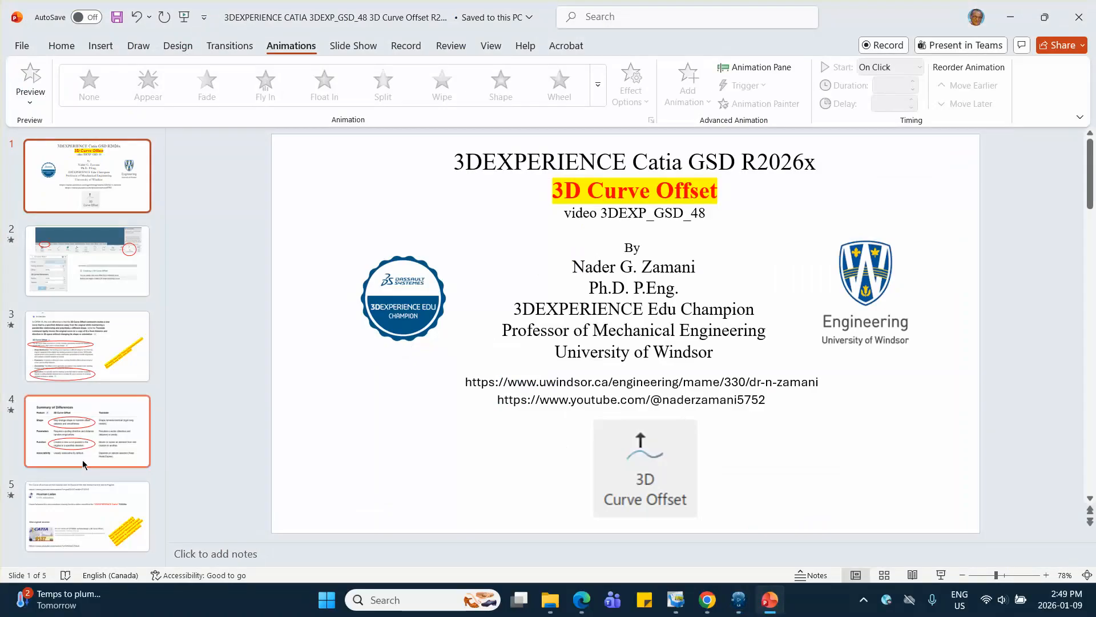
click(87, 517)
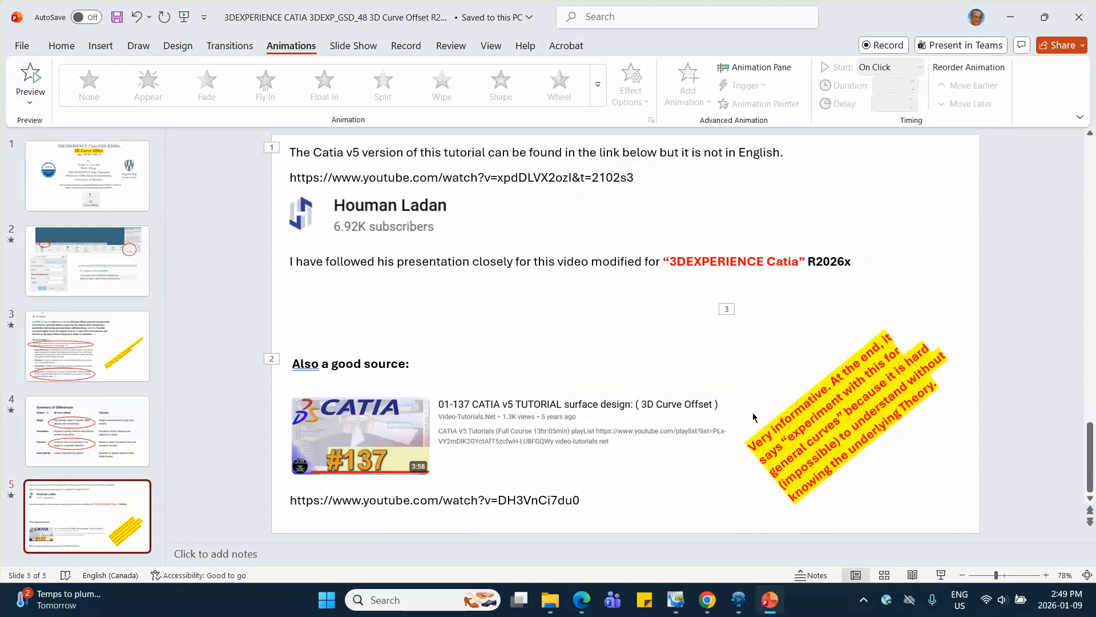
click(778, 414)
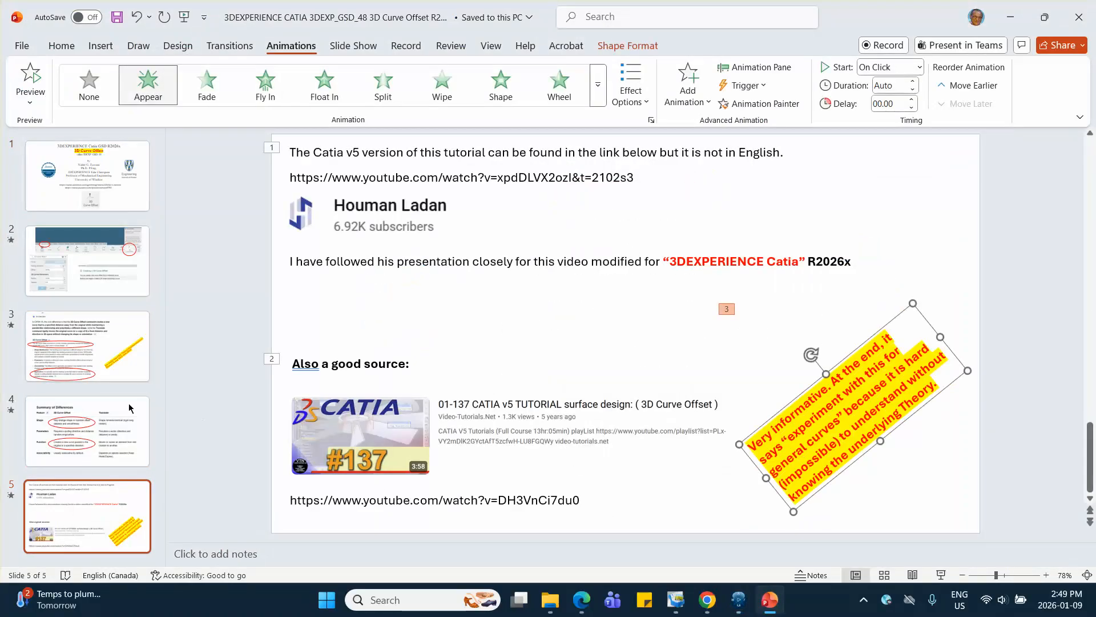
click(109, 365)
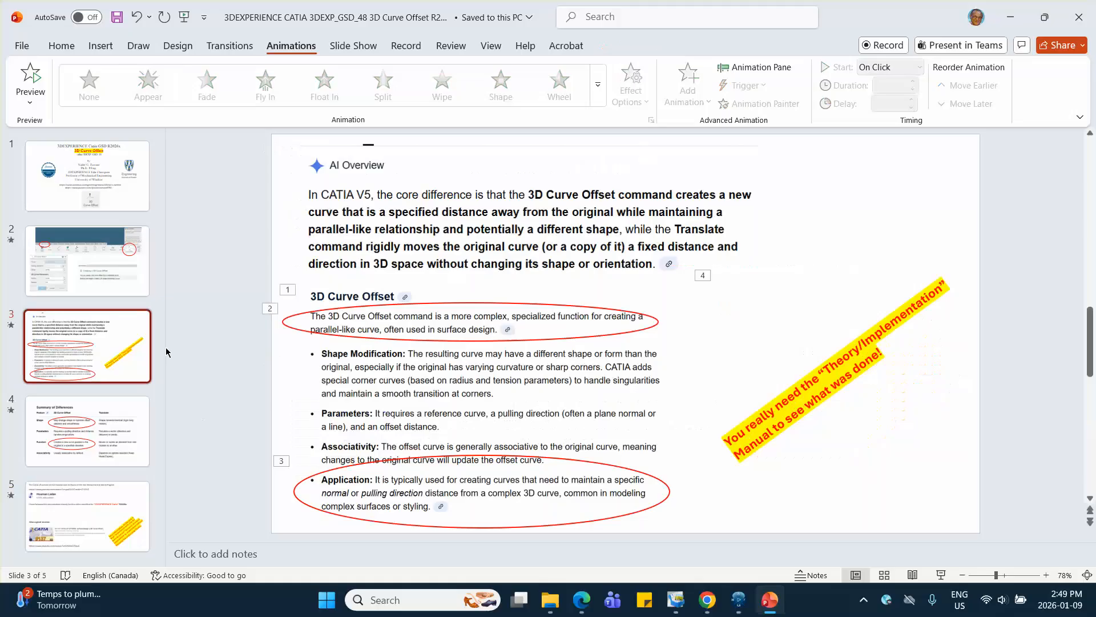
click(871, 323)
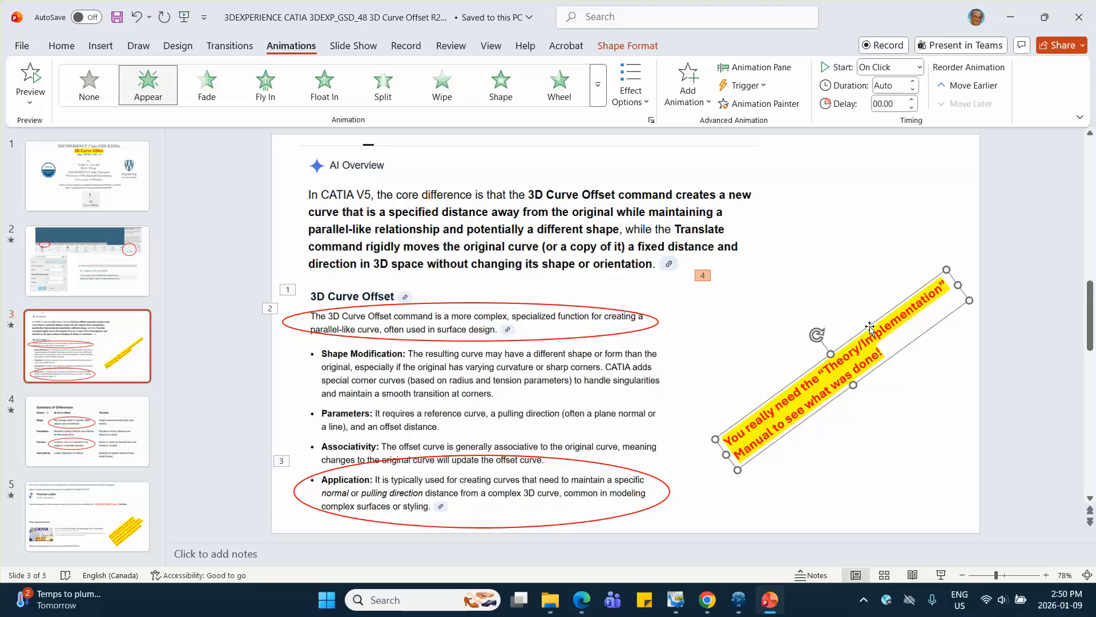
click(925, 473)
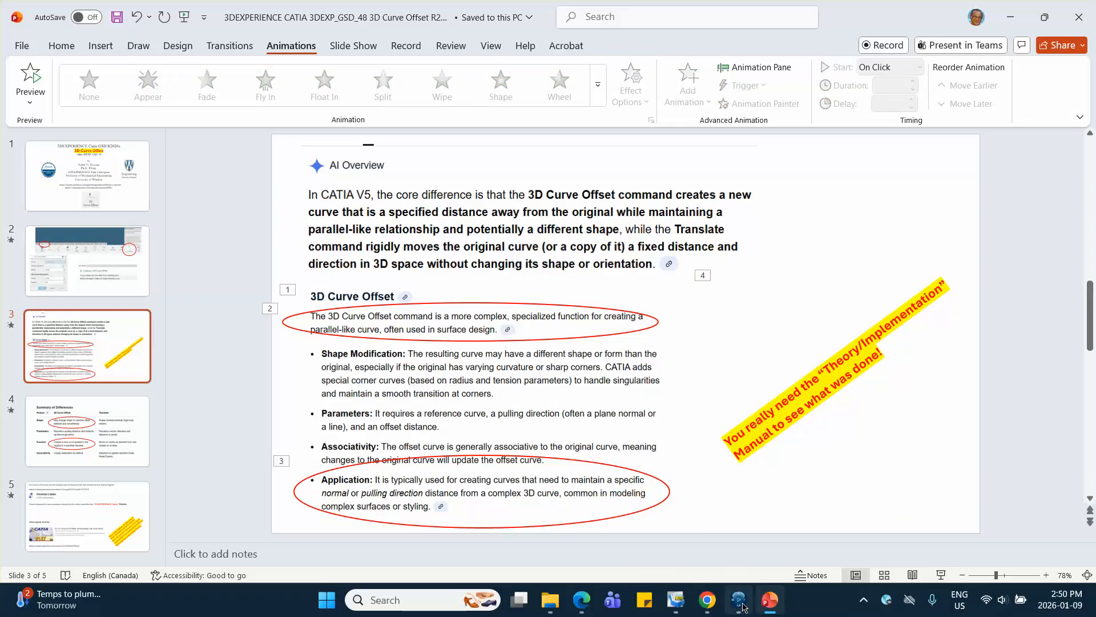
click(864, 601)
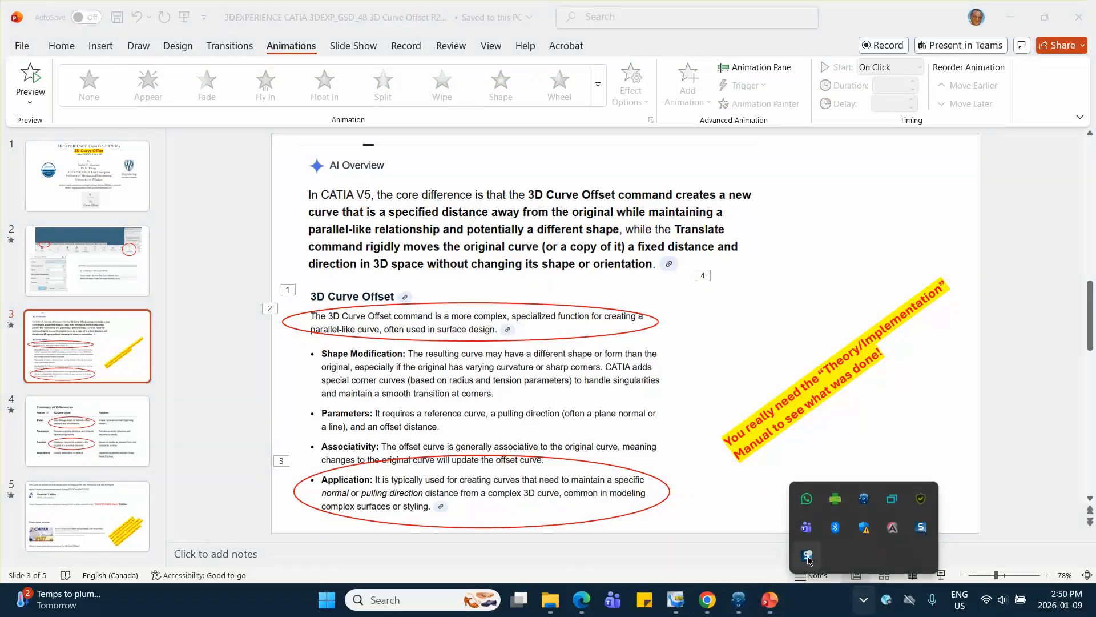